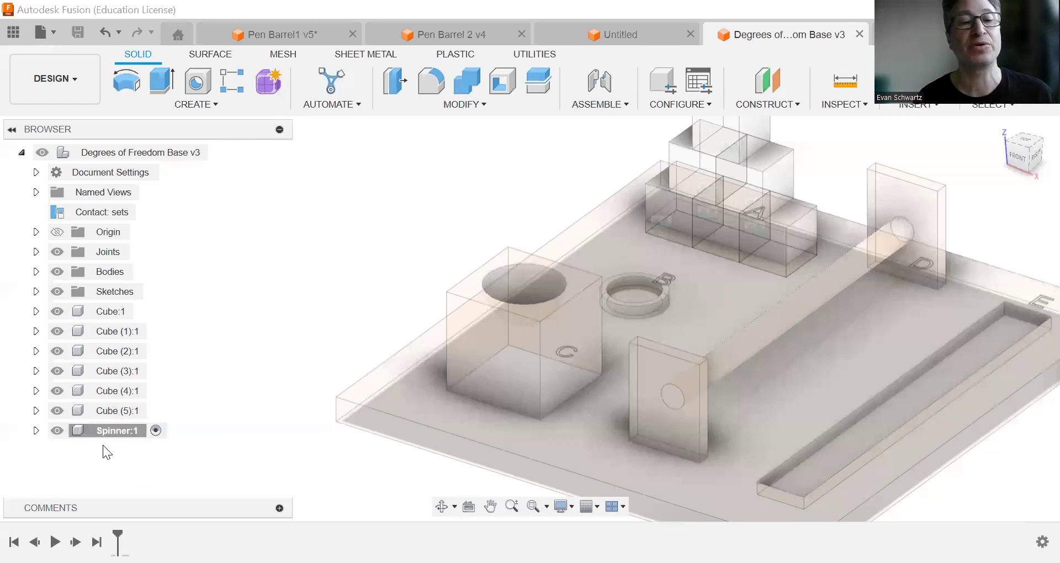
# Step: Start a sketch on the front origin plane in the Spinner component and draw a circle in the open space beside the base
pyautogui.click(171, 107)
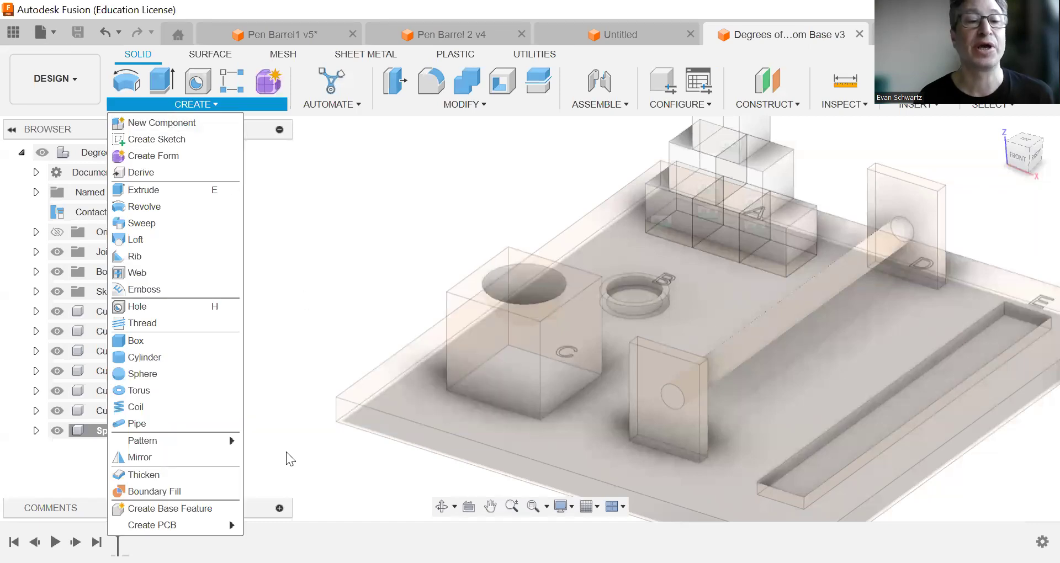
pyautogui.click(286, 452)
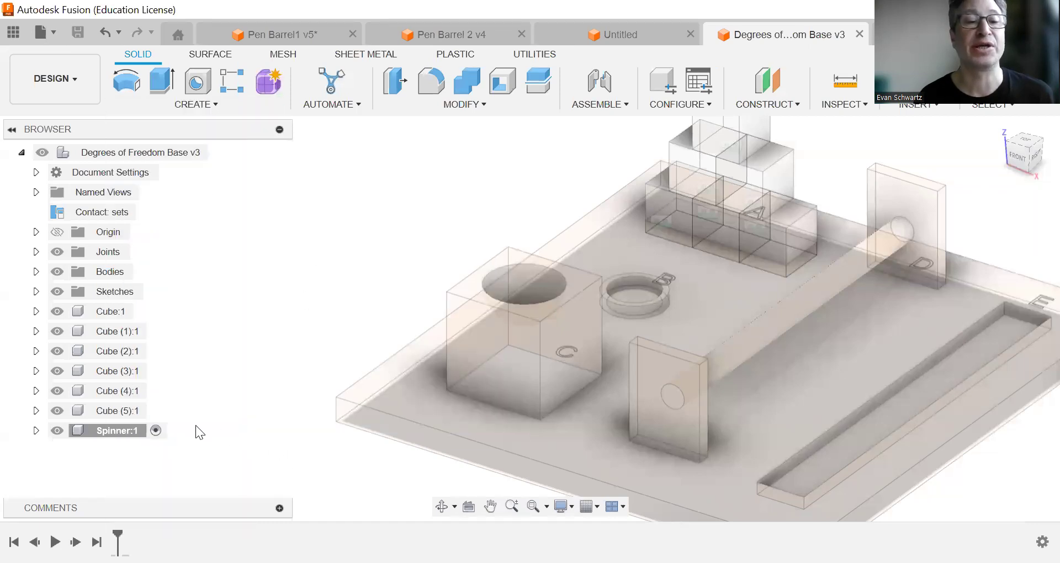
pyautogui.click(199, 104)
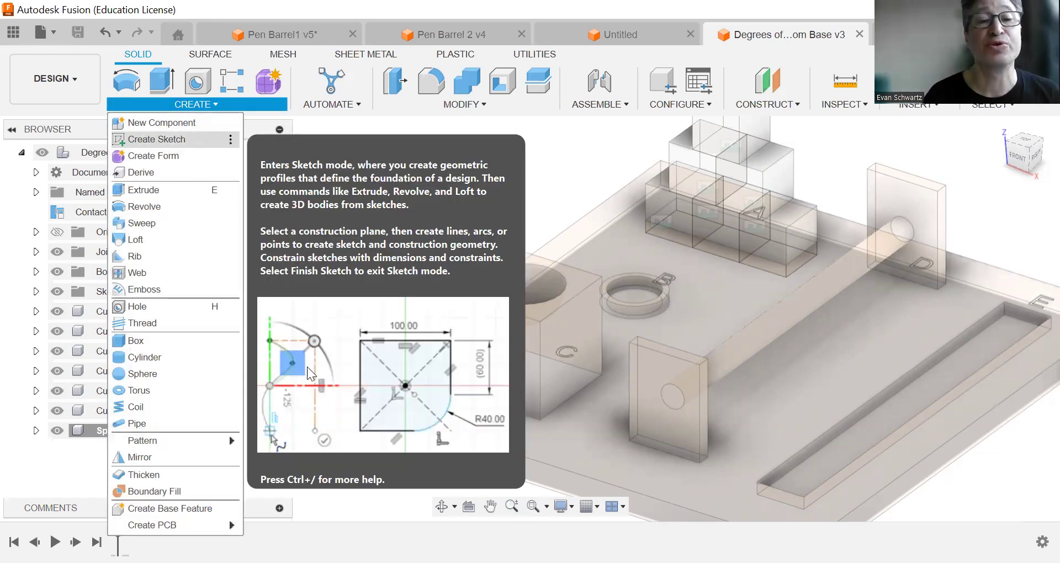
pyautogui.click(389, 396)
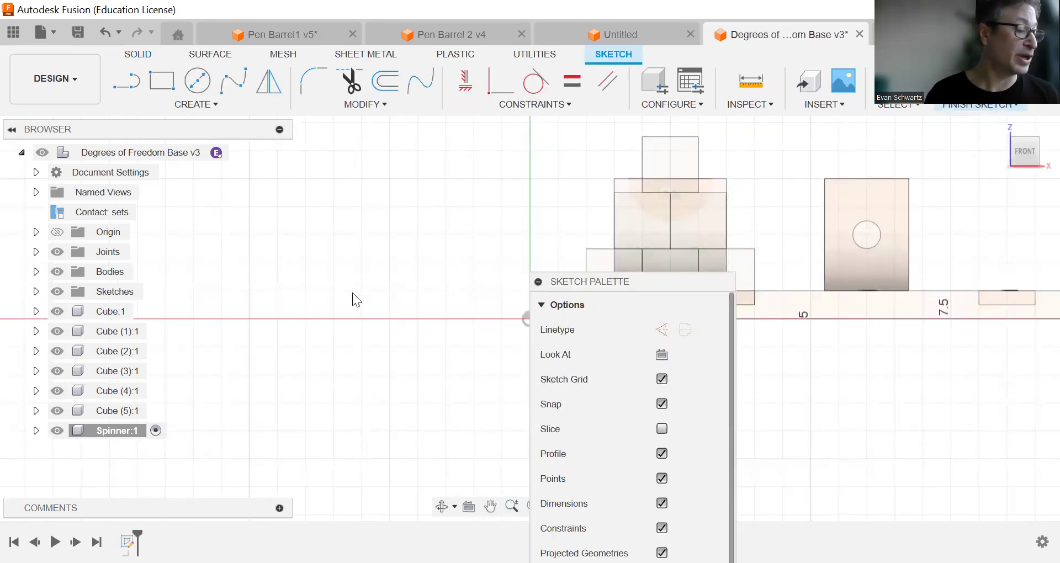
pyautogui.click(197, 82)
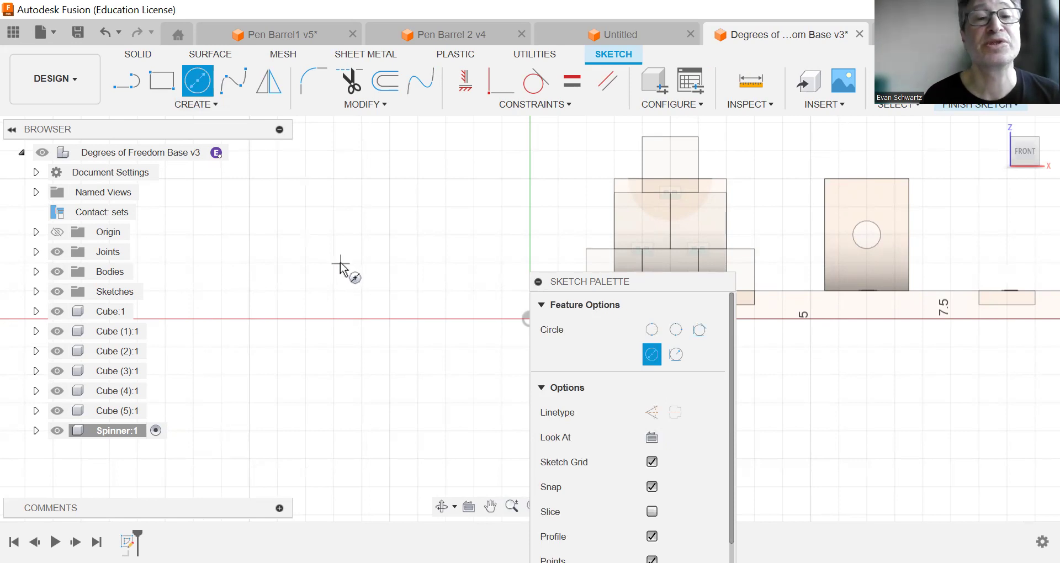
pyautogui.click(379, 317)
pyautogui.press('d')
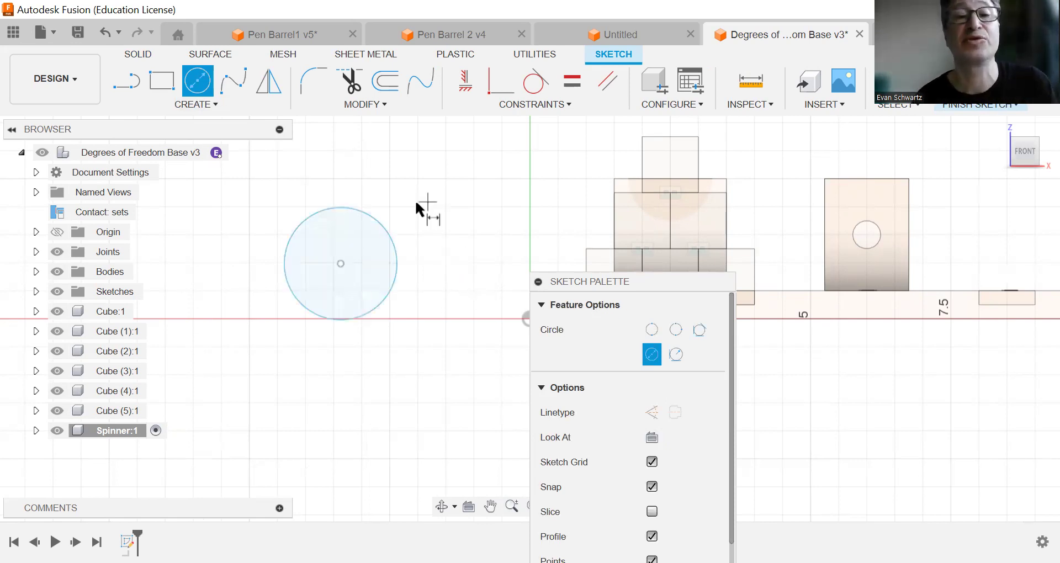
# Step: Dimension the circle's diameter to 1 in and finish the sketch
pyautogui.press('Escape')
pyautogui.press('d')
pyautogui.click(422, 231)
pyautogui.write('1')
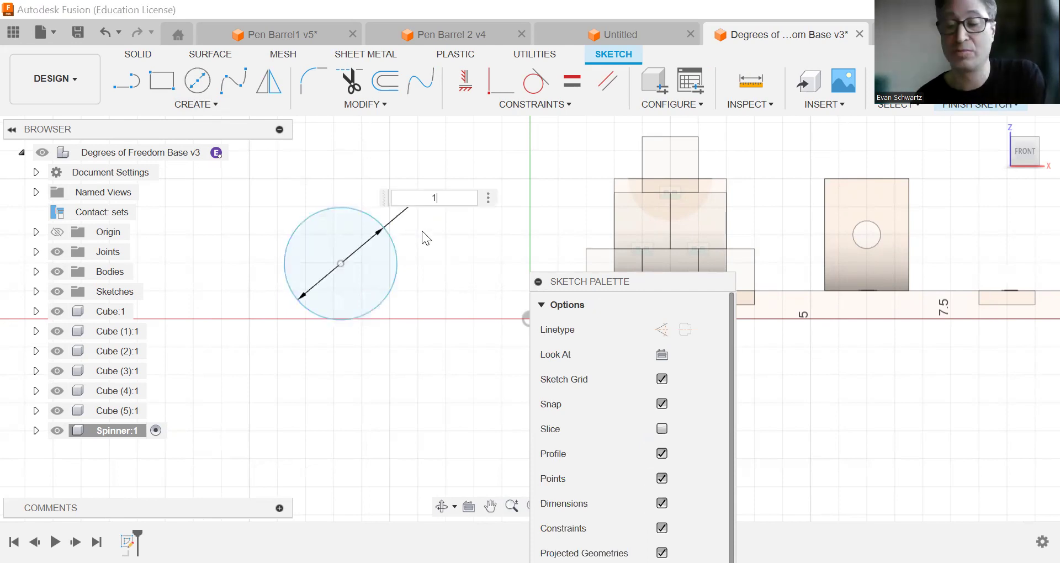
pyautogui.press('Return')
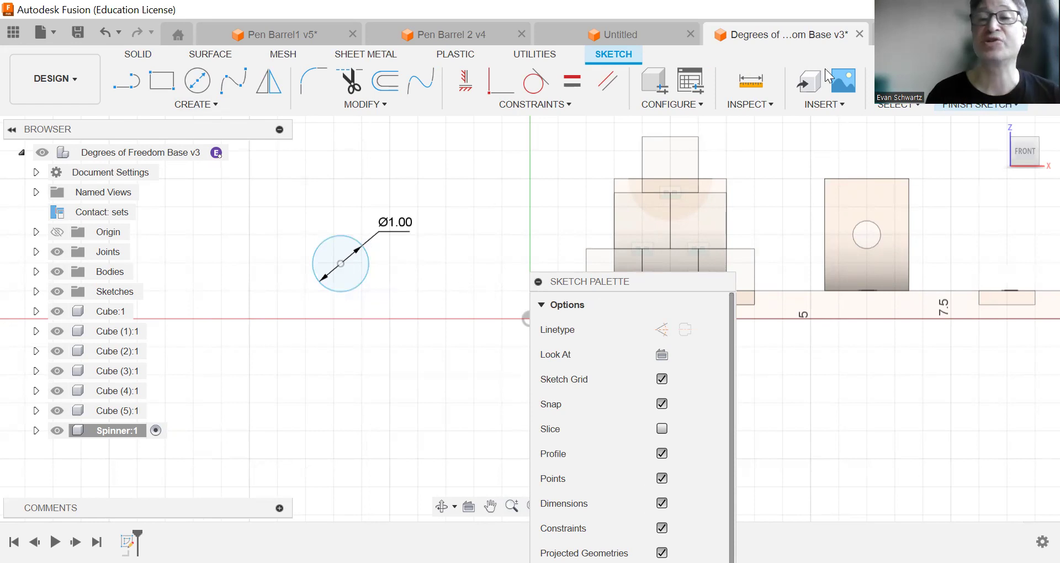
pyautogui.click(979, 83)
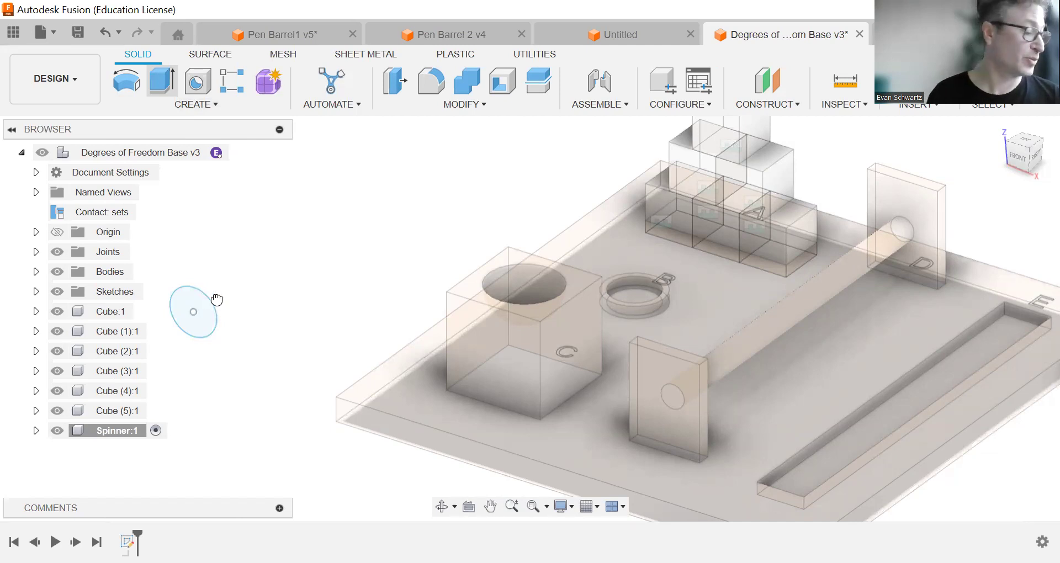
# Step: Extrude the circle 0.5 in as a new body
pyautogui.click(215, 301)
pyautogui.write('e')
pyautogui.write('.5')
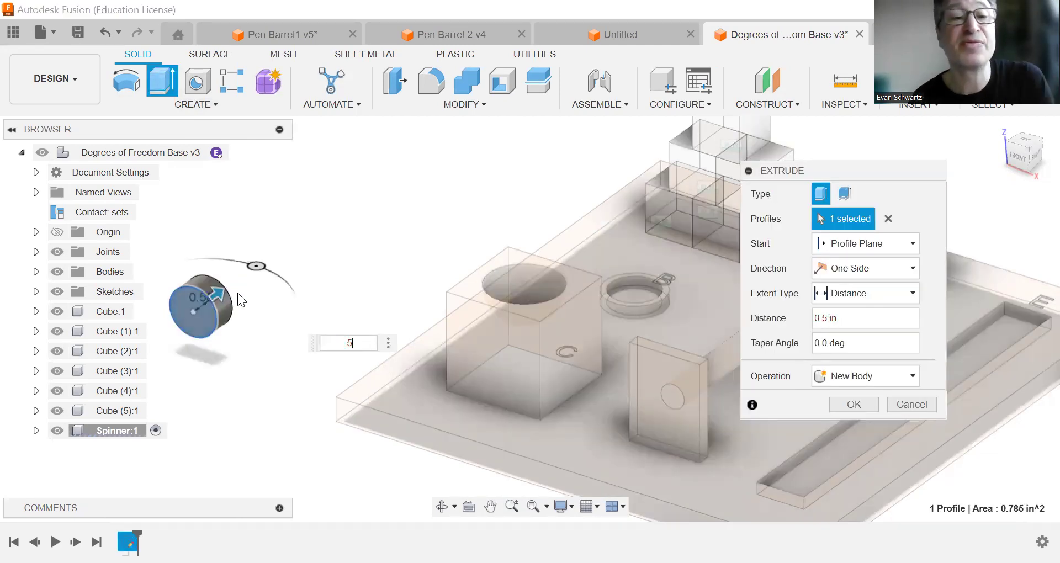
pyautogui.press('Return')
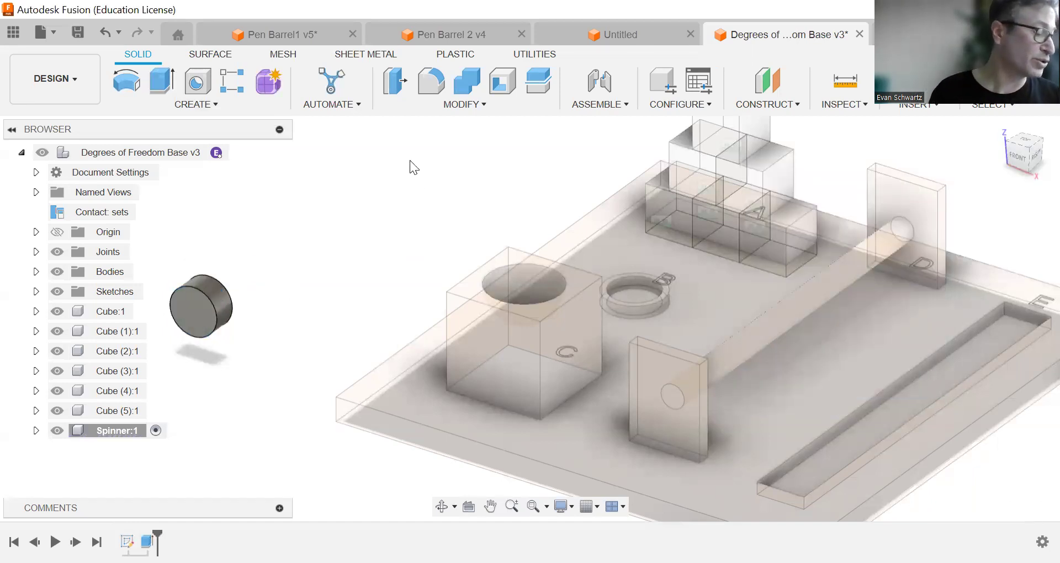
pyautogui.click(211, 108)
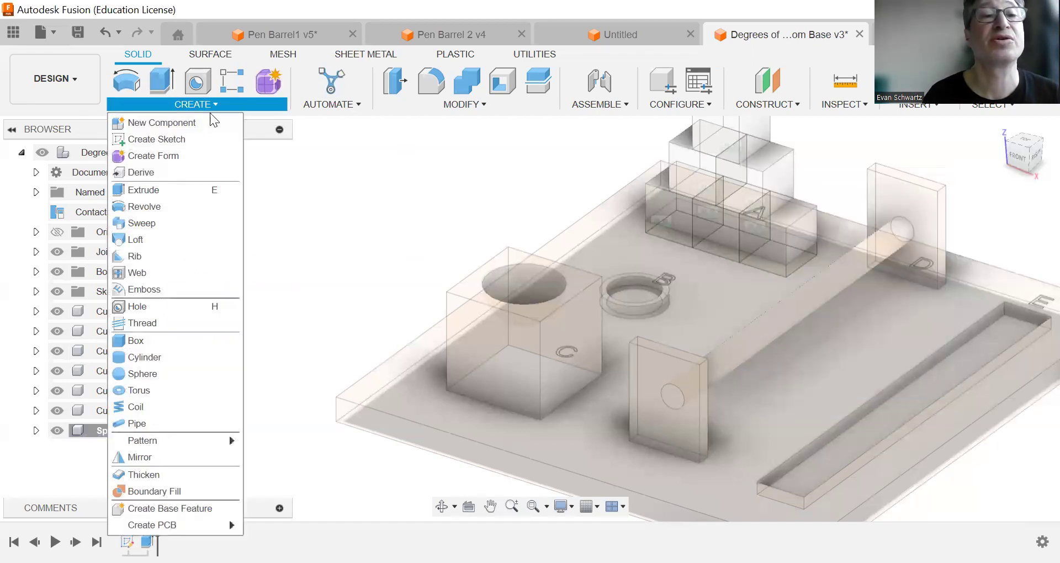
pyautogui.click(142, 357)
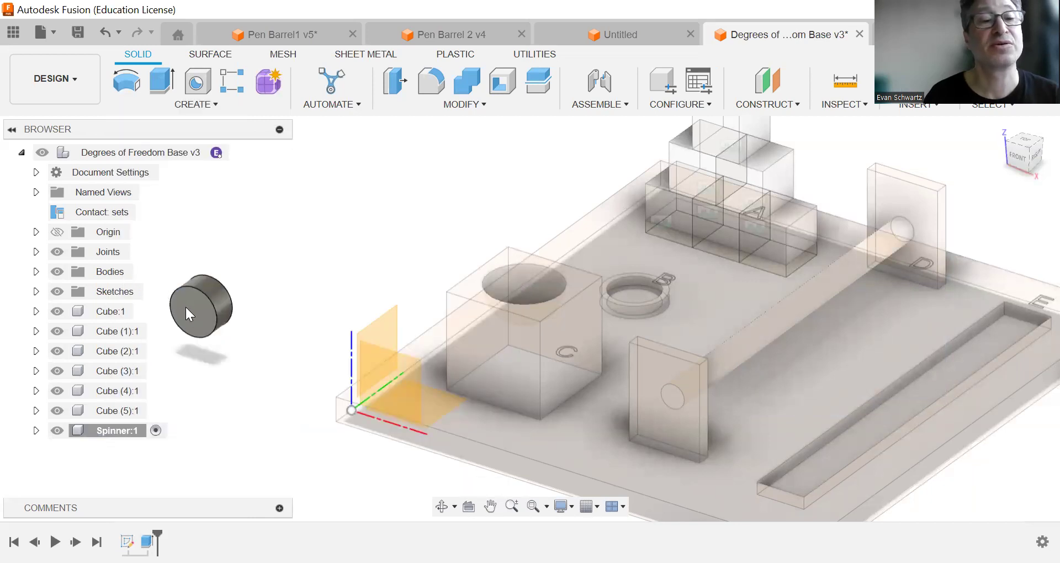
pyautogui.click(188, 306)
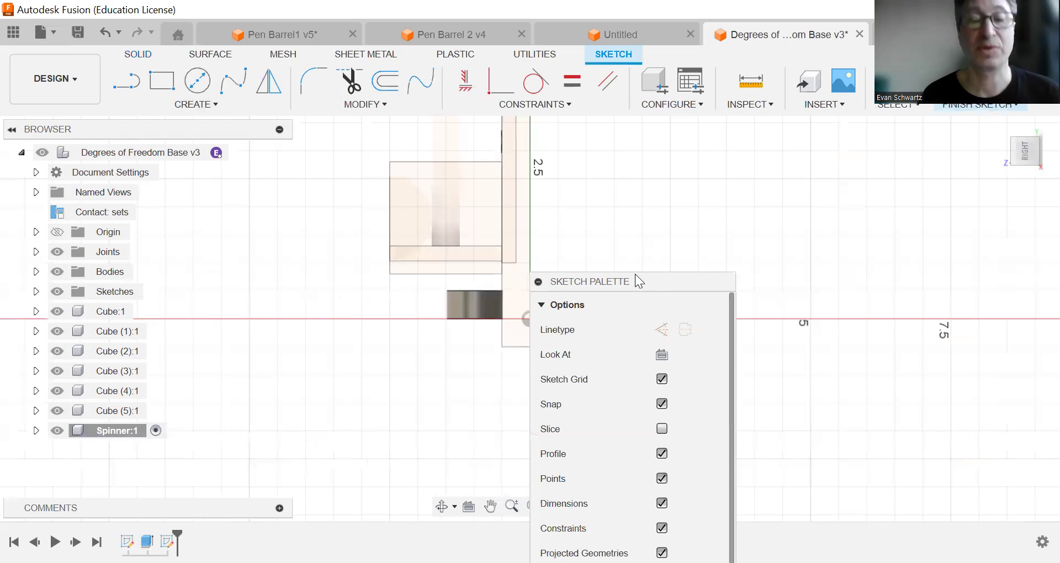
pyautogui.hotkey('ctrl', 'z')
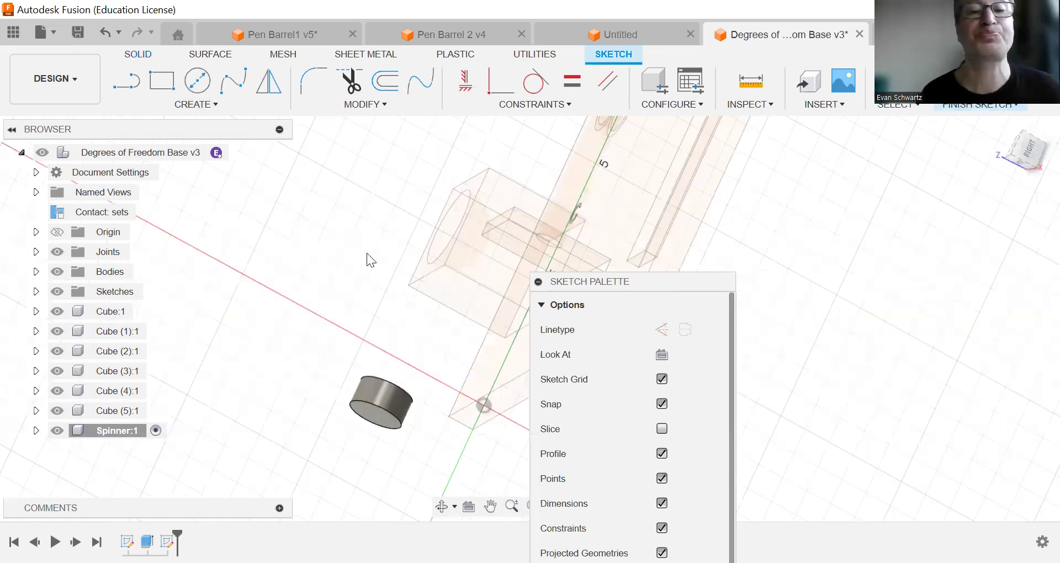
# Step: Show the origin and start a new sketch on the front face of the small cylinder
pyautogui.click(200, 109)
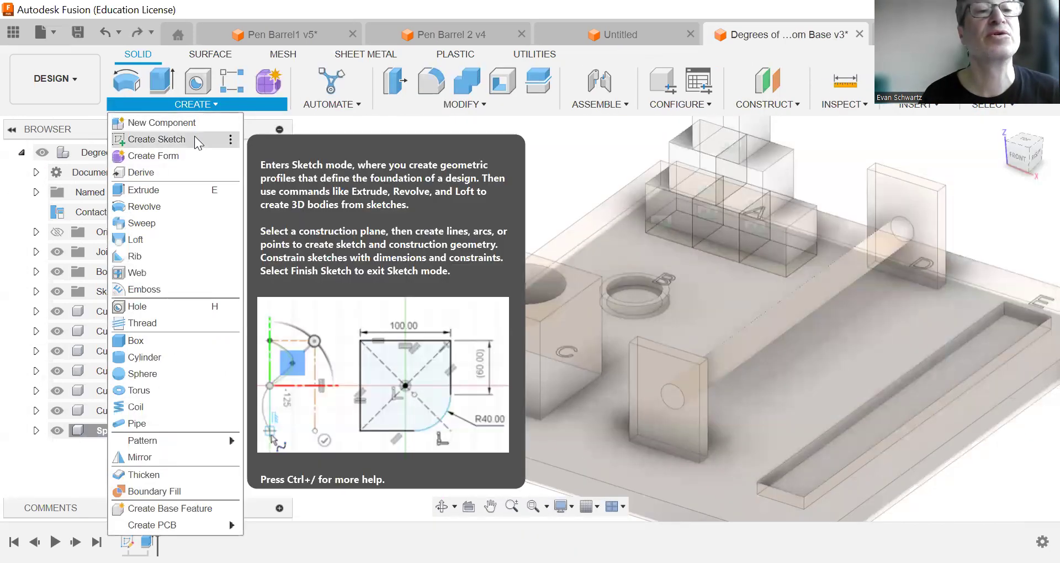
pyautogui.click(194, 138)
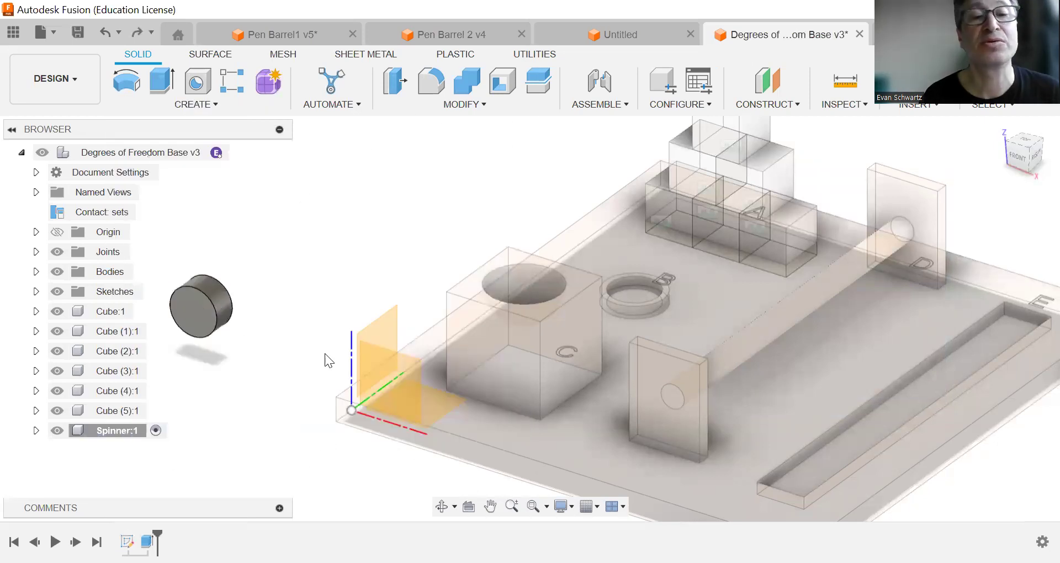
pyautogui.click(61, 231)
pyautogui.click(196, 314)
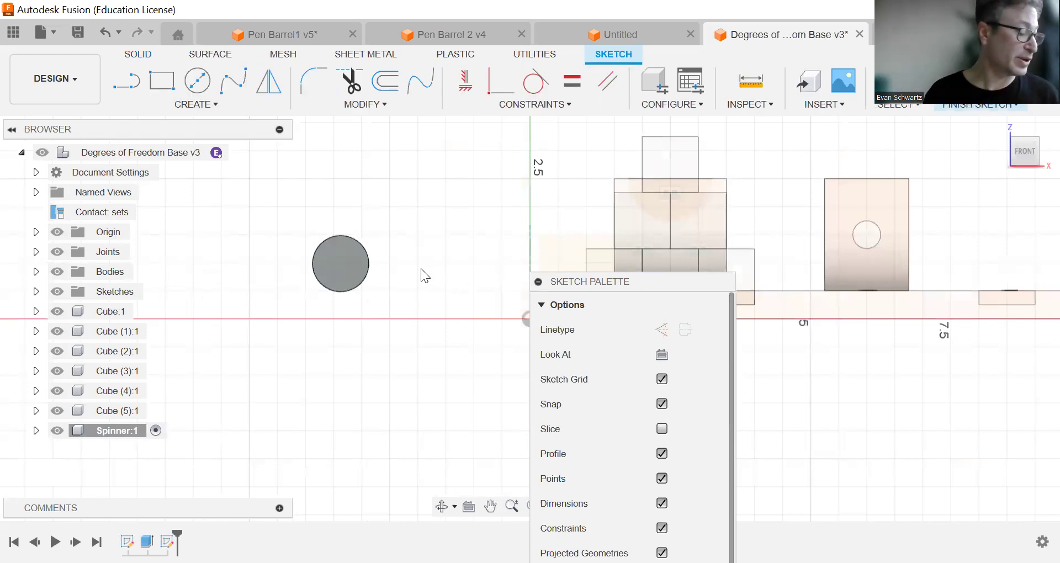
# Step: Draw a 5 in diameter circle centred on the small cylinder's face and finish the sketch
pyautogui.scroll(2, 374, 296)
pyautogui.click(197, 80)
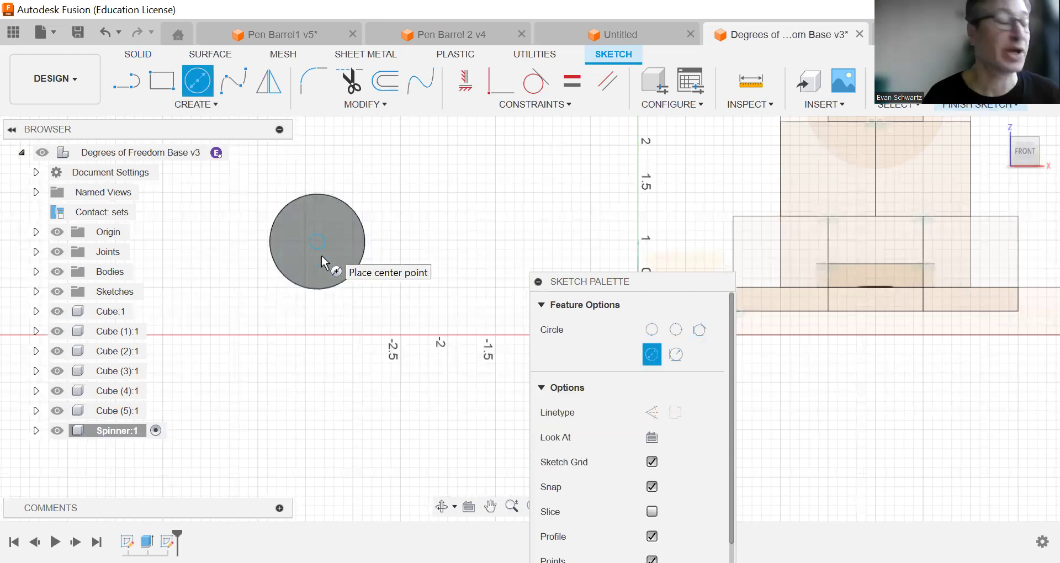
pyautogui.click(317, 242)
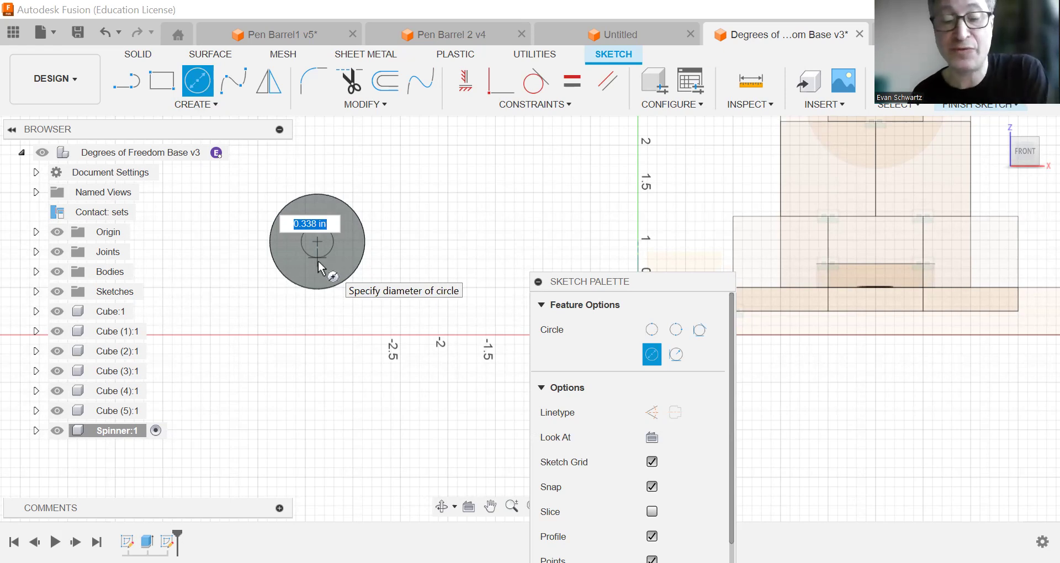
pyautogui.write('5')
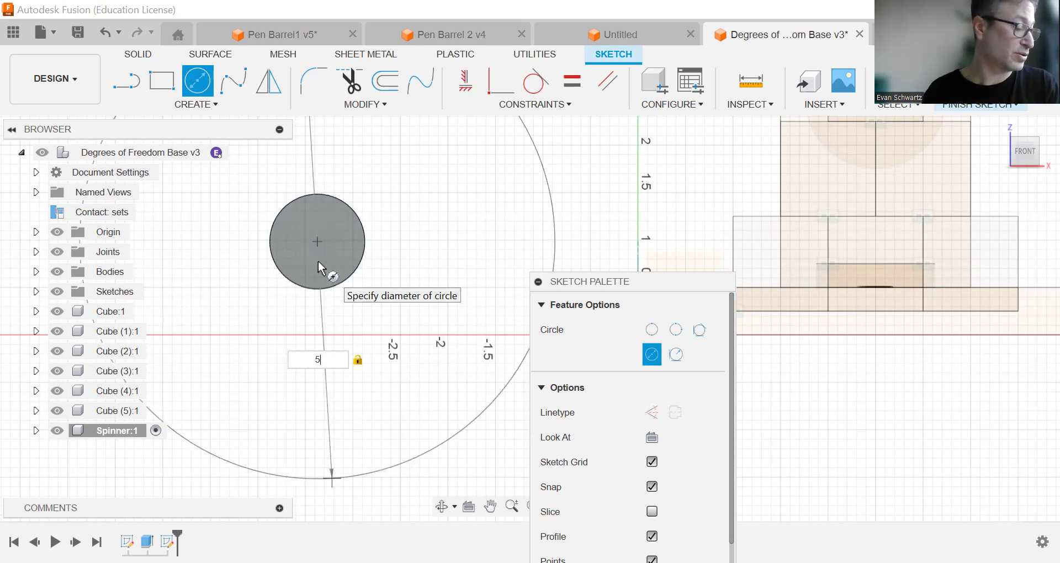
pyautogui.press('Return')
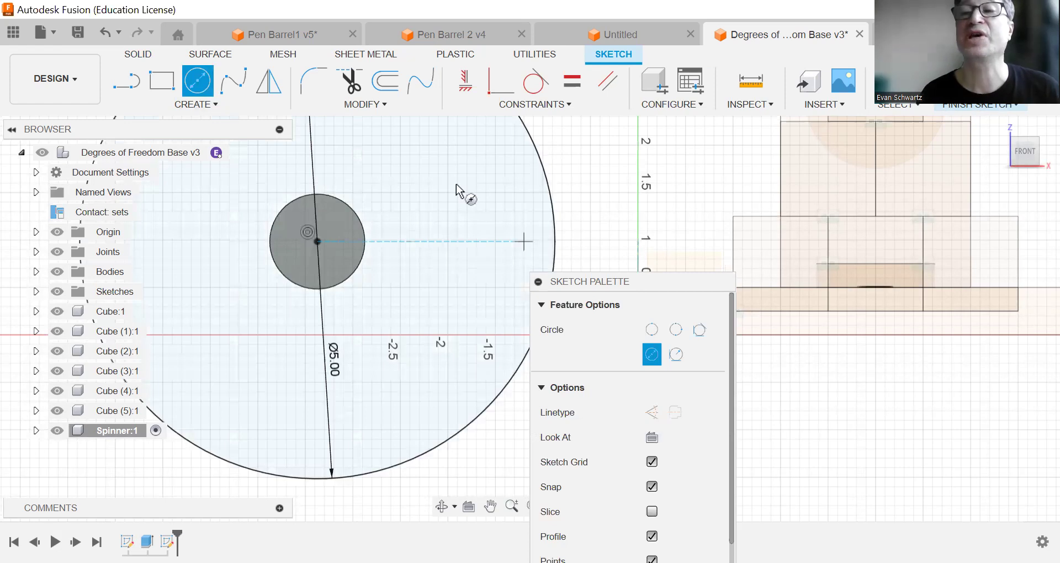
pyautogui.click(976, 104)
# Step: Extrude both the inner and outer circle profiles 0.15 in away from the small cylinder to form a large disc
pyautogui.click(162, 82)
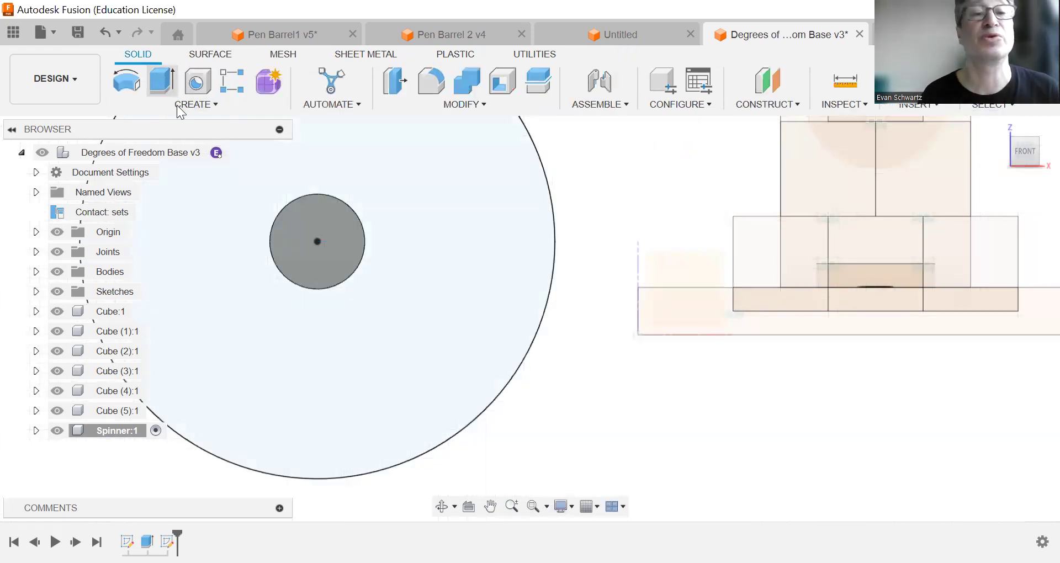
pyautogui.press('e')
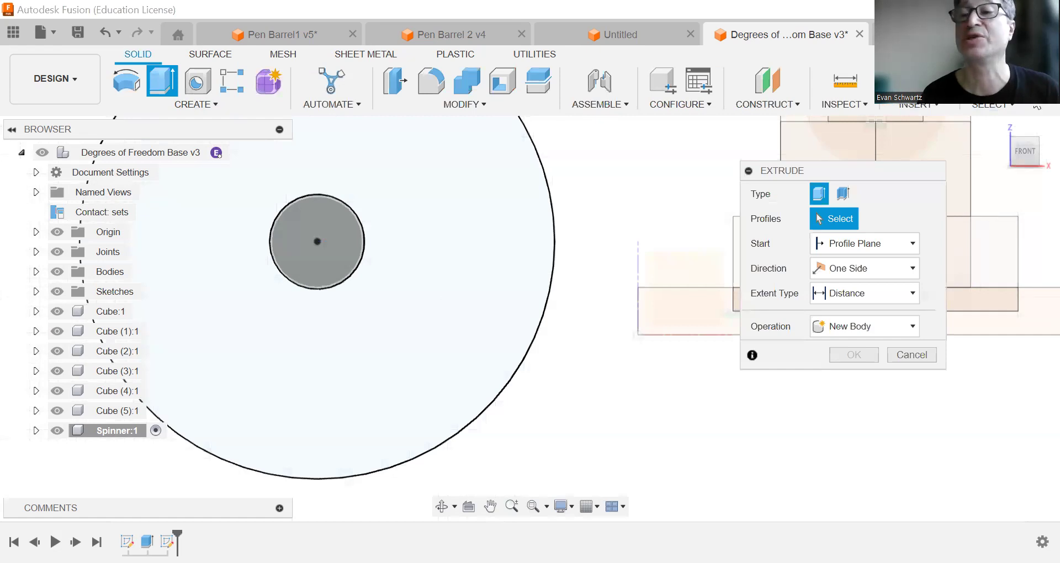
pyautogui.click(317, 241)
pyautogui.click(444, 284)
pyautogui.scroll(-3, 444, 284)
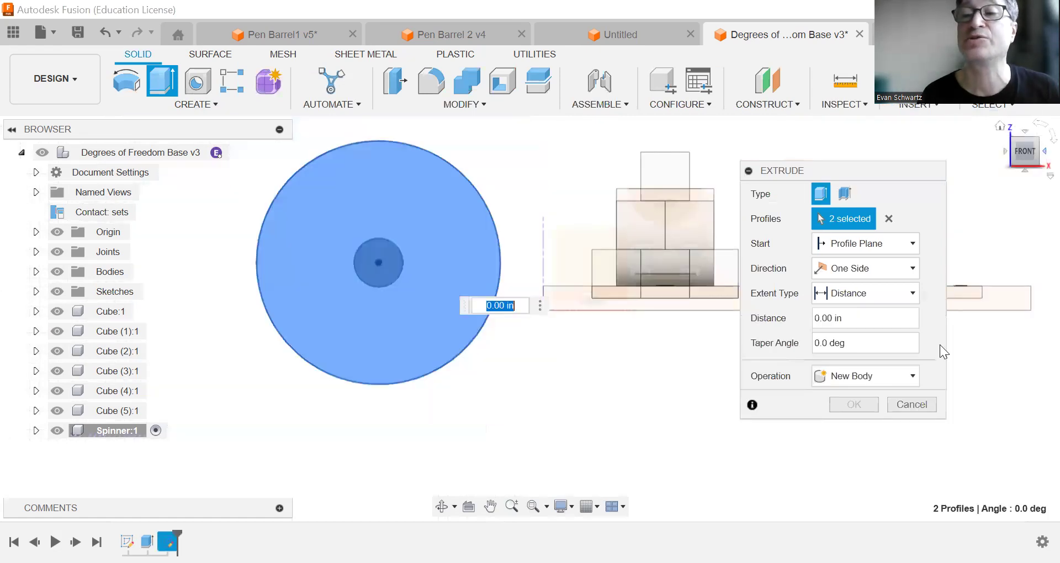
pyautogui.moveTo(1021, 160); pyautogui.dragTo(1011, 165)
pyautogui.keyDown('shift'); pyautogui.moveTo(369, 251); pyautogui.dragTo(450, 230, button='middle'); pyautogui.keyUp('shift')
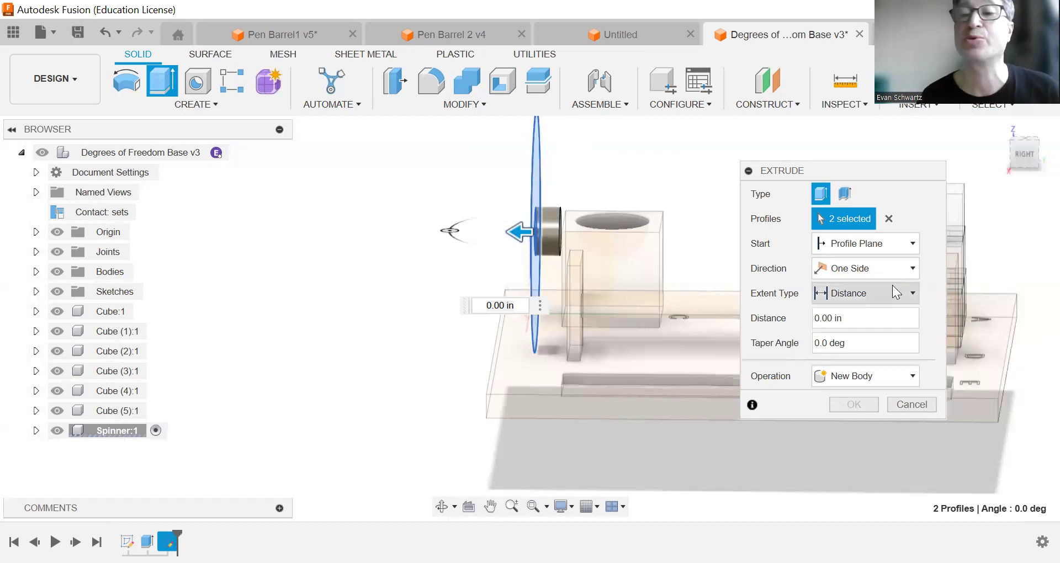
pyautogui.click(887, 292)
pyautogui.click(886, 292)
pyautogui.click(824, 318)
pyautogui.press('BackSpace')
pyautogui.write('.1')
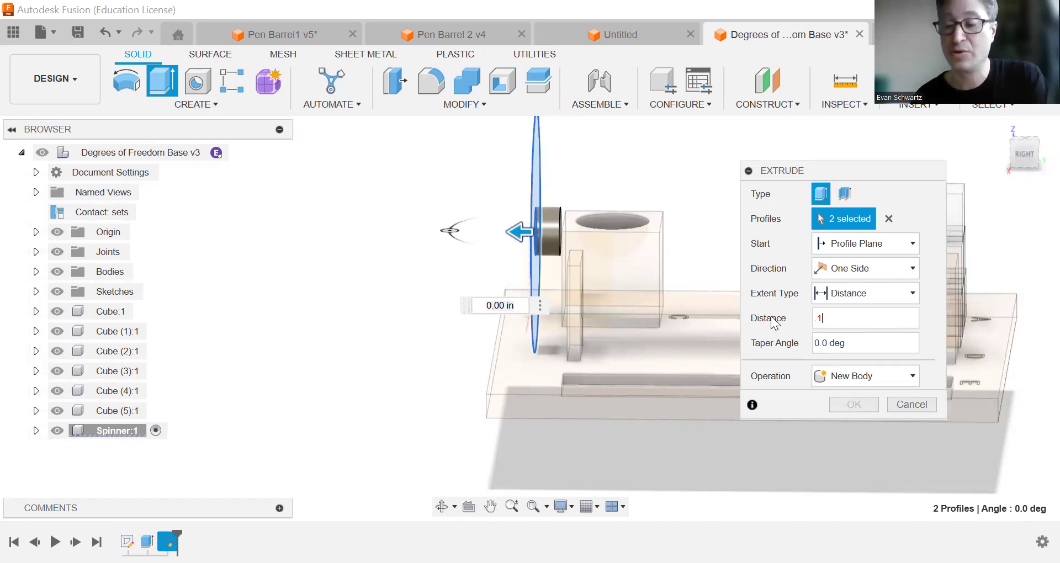
pyautogui.write('5')
pyautogui.press('Return')
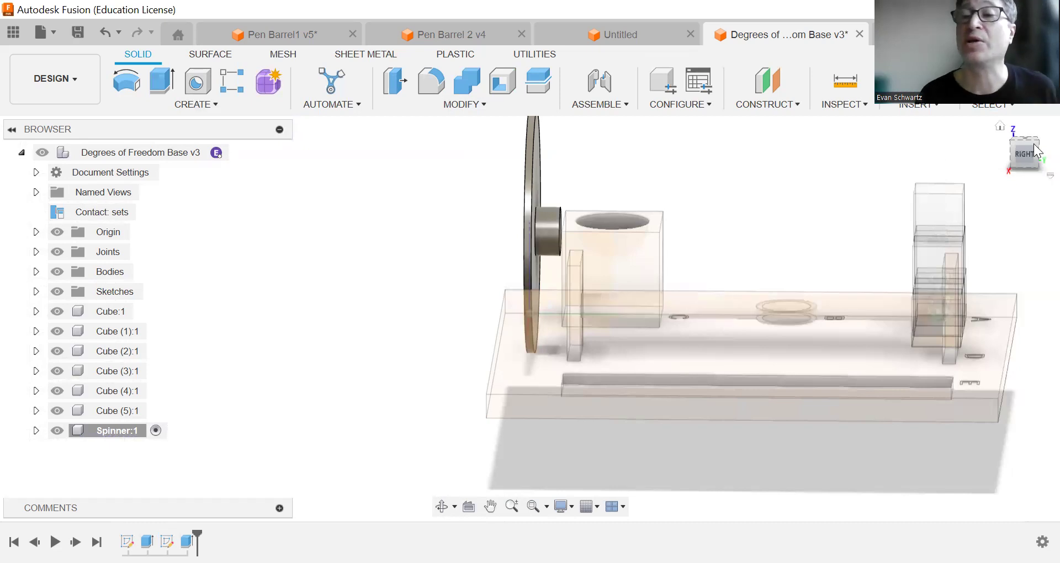
# Step: Sketch a small circle near the edge of the large disc's outer face and finish the sketch
pyautogui.moveTo(1027, 156); pyautogui.dragTo(1050, 167)
pyautogui.keyDown('shift'); pyautogui.moveTo(1002, 190); pyautogui.dragTo(997, 195, button='middle'); pyautogui.keyUp('shift')
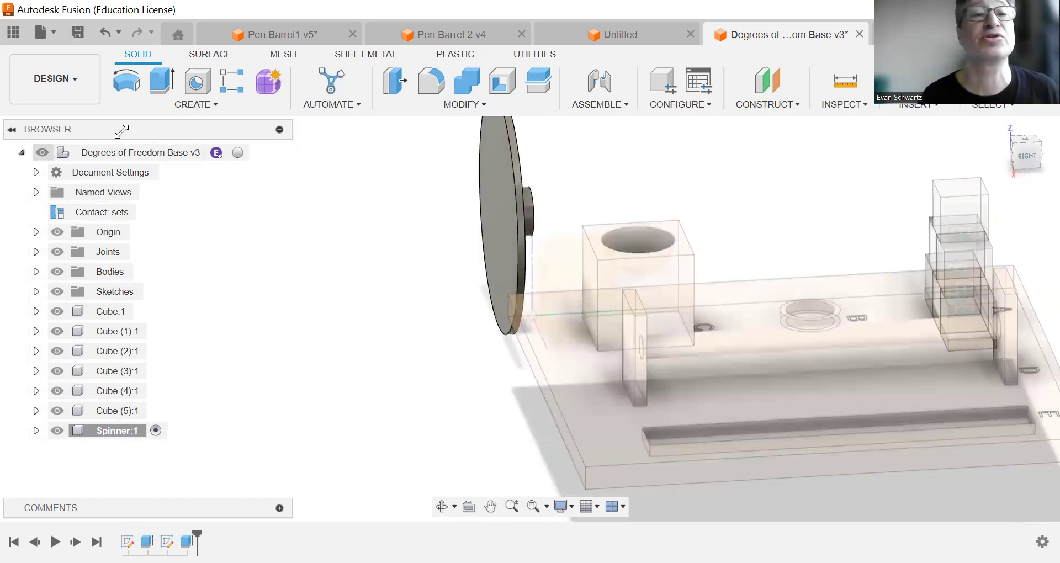
pyautogui.click(170, 105)
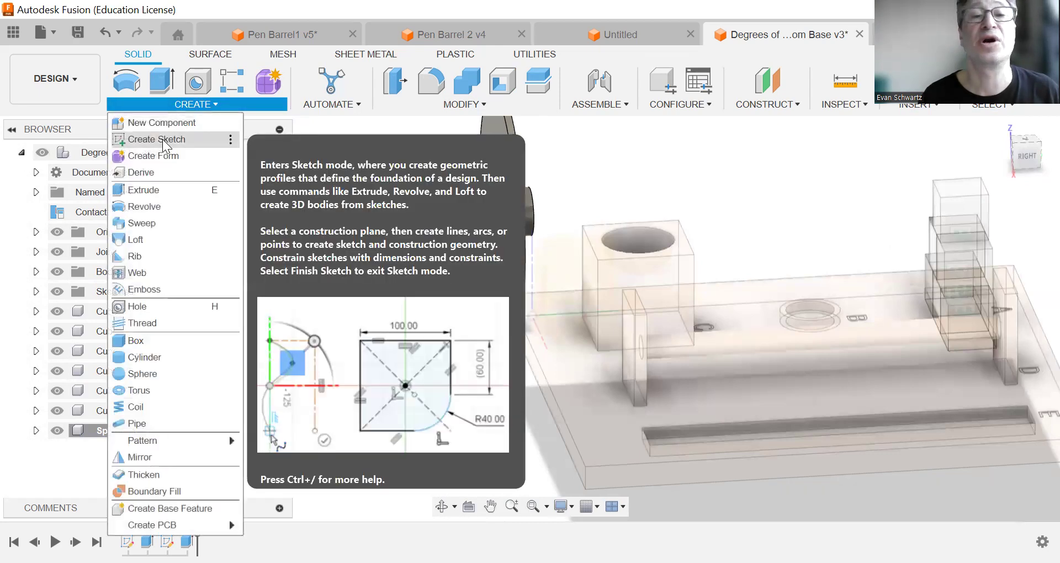
pyautogui.click(494, 221)
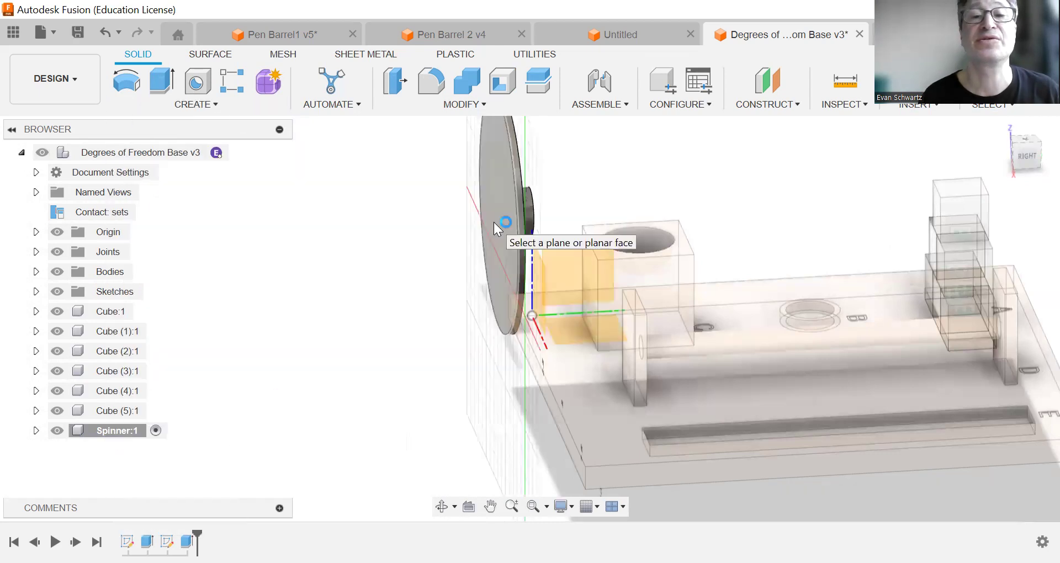
pyautogui.click(494, 222)
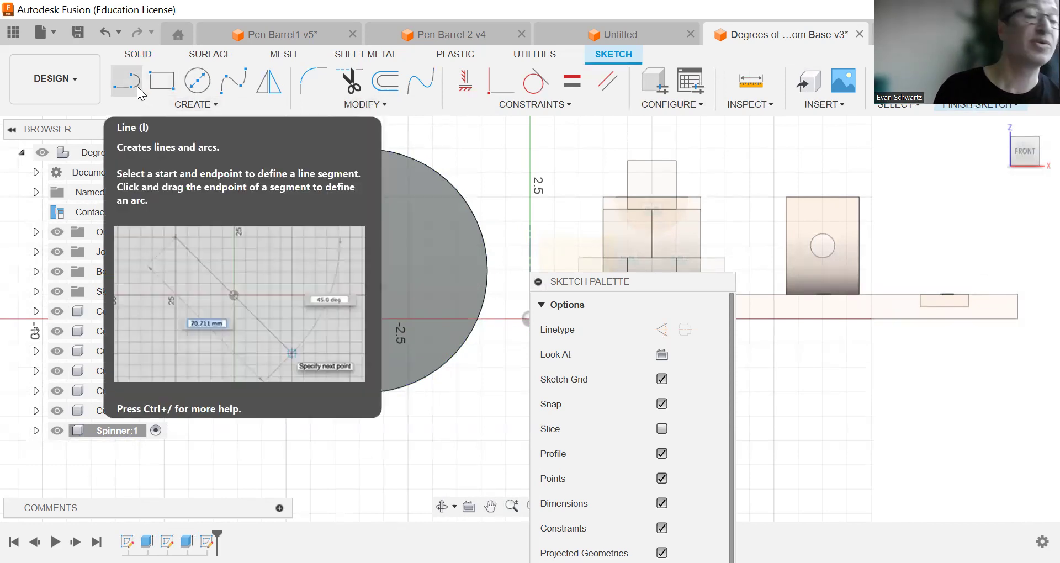
pyautogui.click(197, 81)
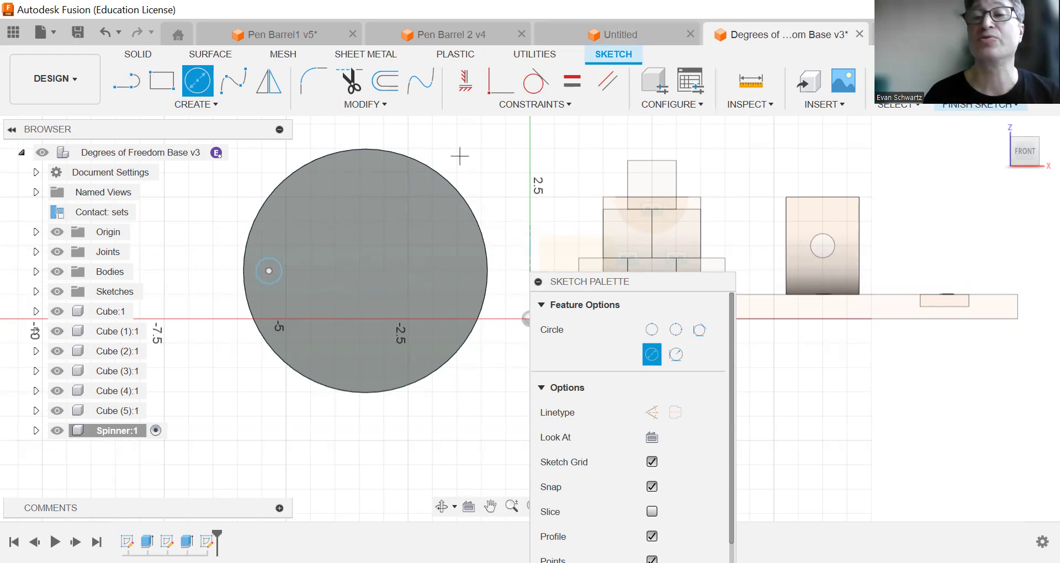
pyautogui.click(980, 105)
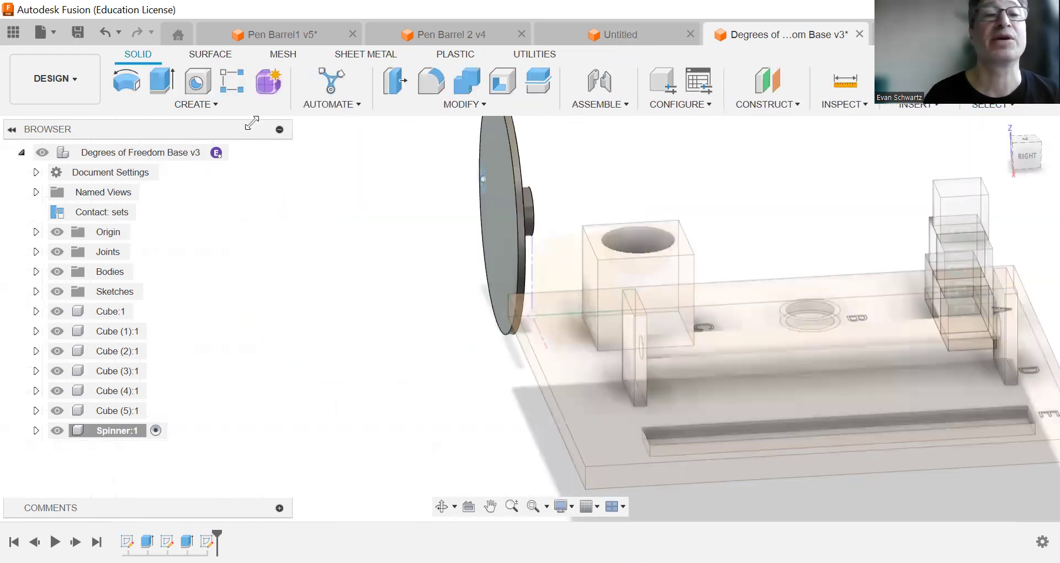
# Step: Extrude the small circle near the disc's edge 1.5 in outward, joined to the disc, to form a peg
pyautogui.click(162, 82)
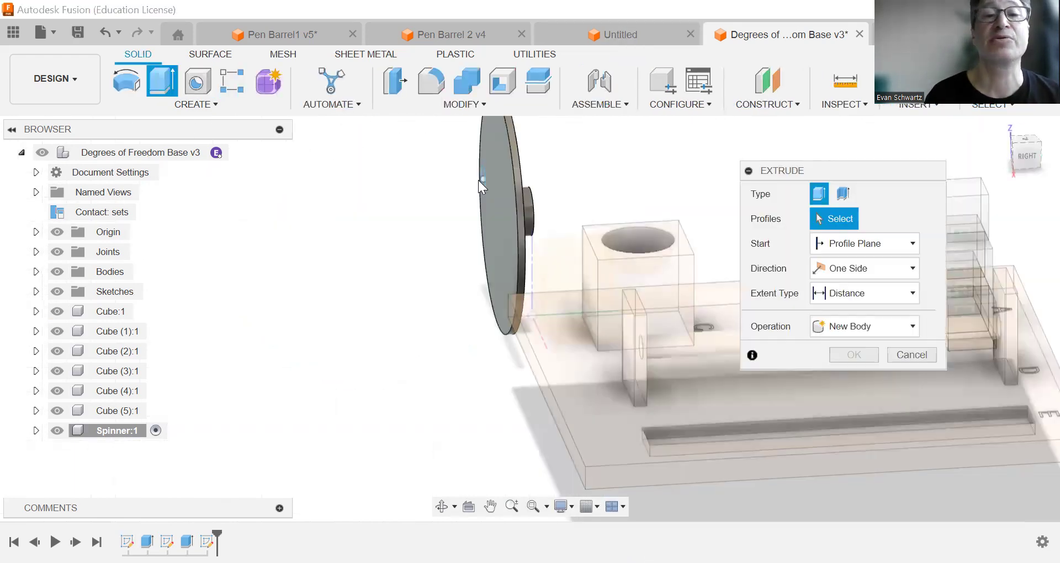
pyautogui.click(1015, 157)
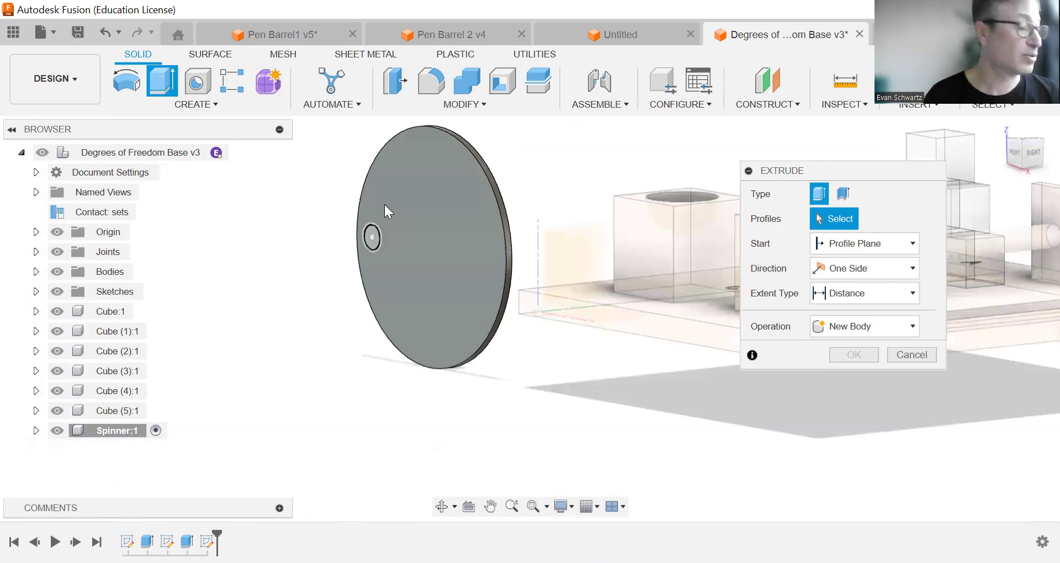
pyautogui.click(372, 238)
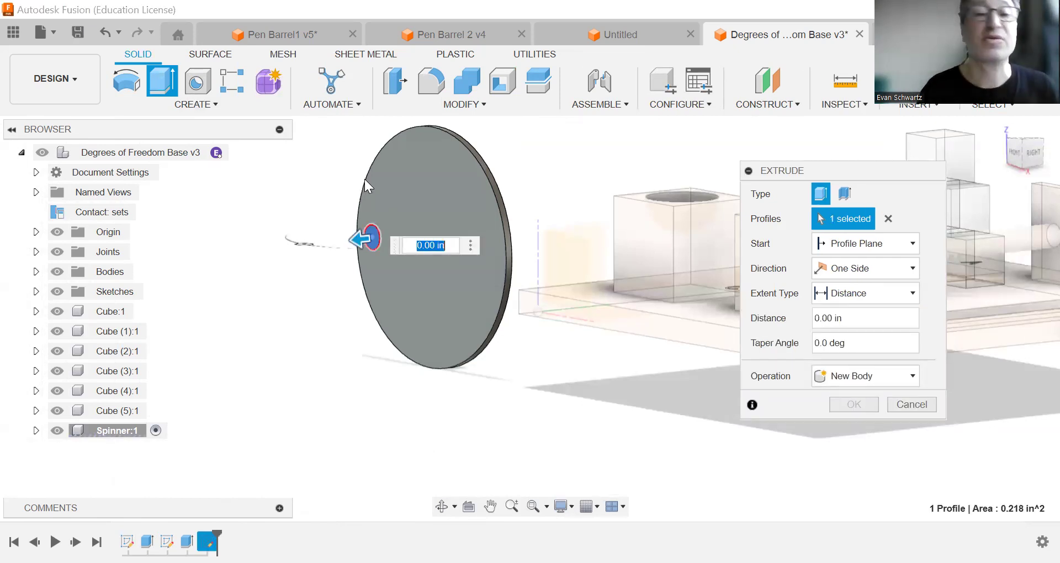
pyautogui.write('1.5')
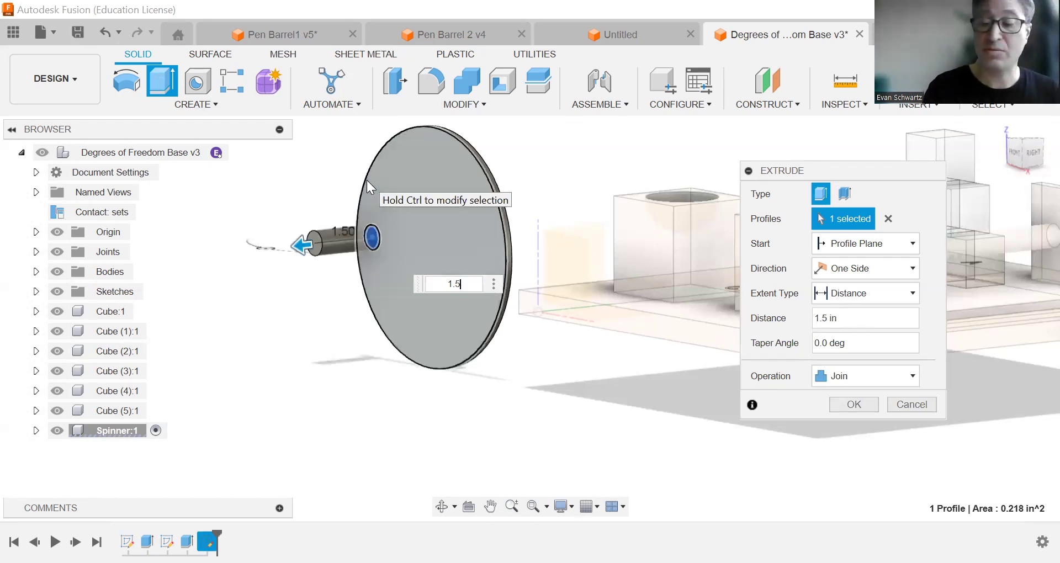
pyautogui.press('Return')
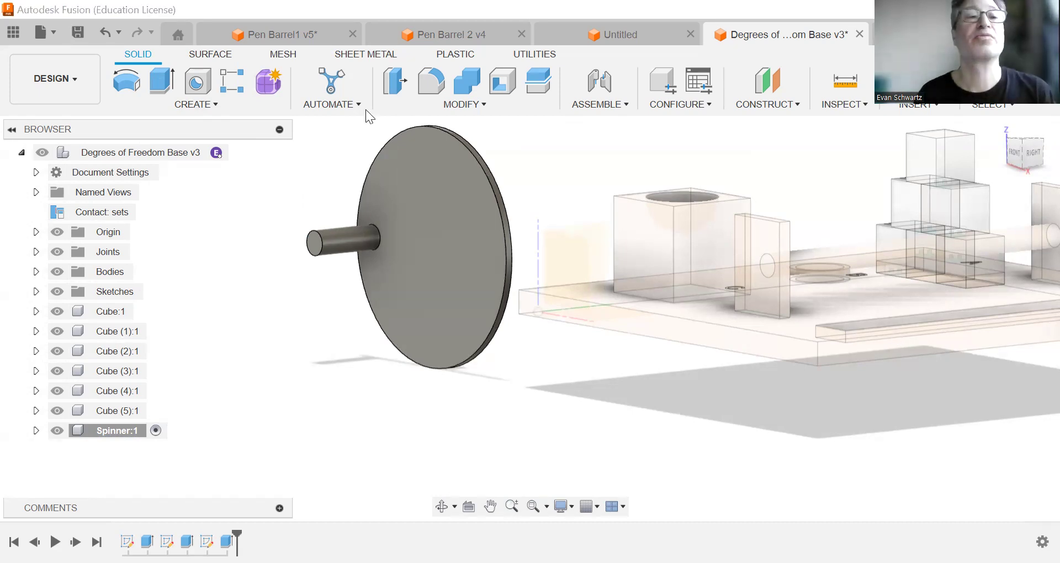
pyautogui.hotkey('ctrl', 'z')
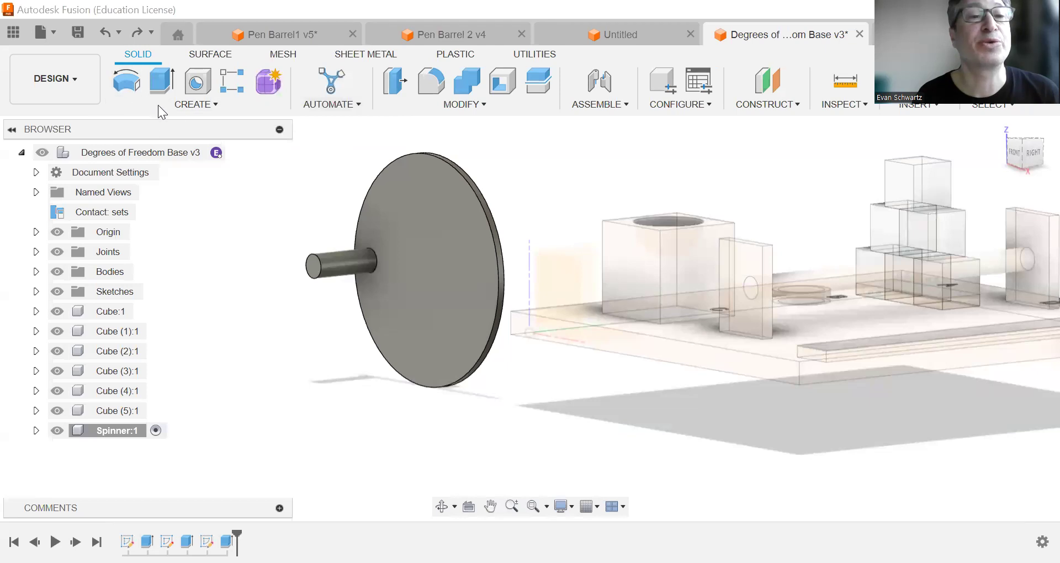
# Step: Start a circular pattern of the peg's extrude feature, using the disc's outer rim as the axis
pyautogui.click(178, 101)
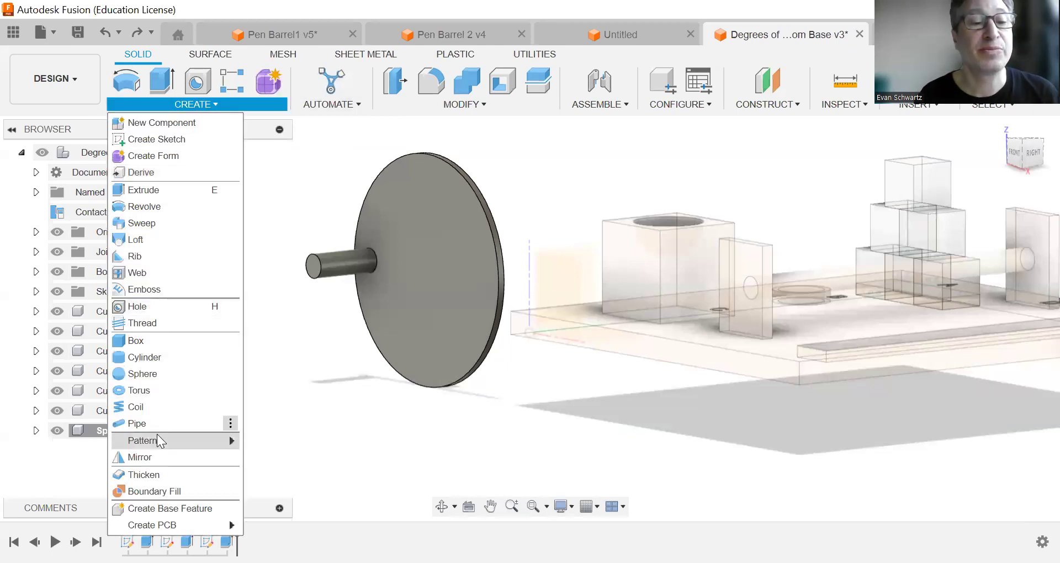
pyautogui.moveTo(159, 440)
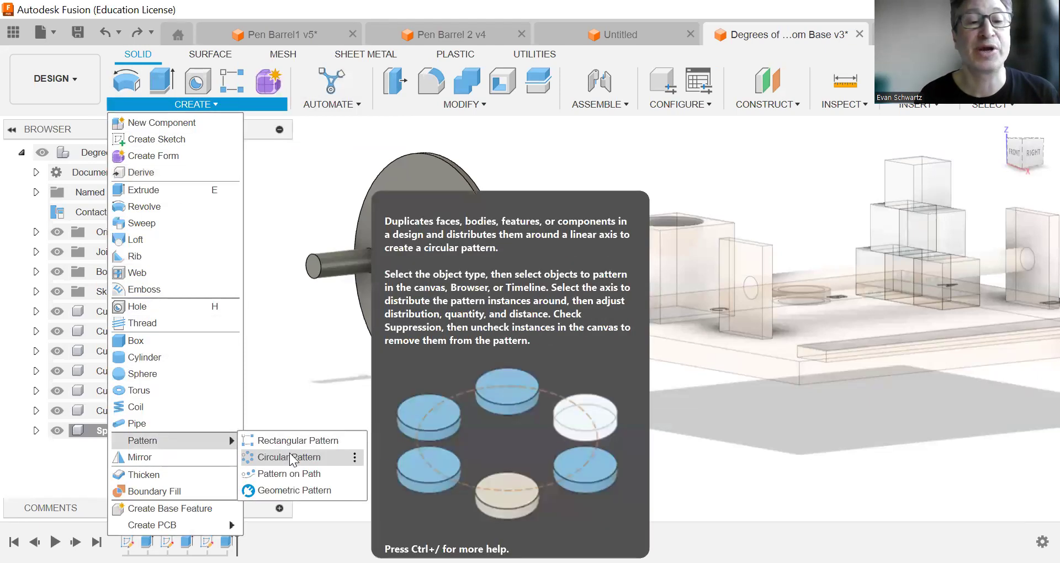
pyautogui.click(293, 457)
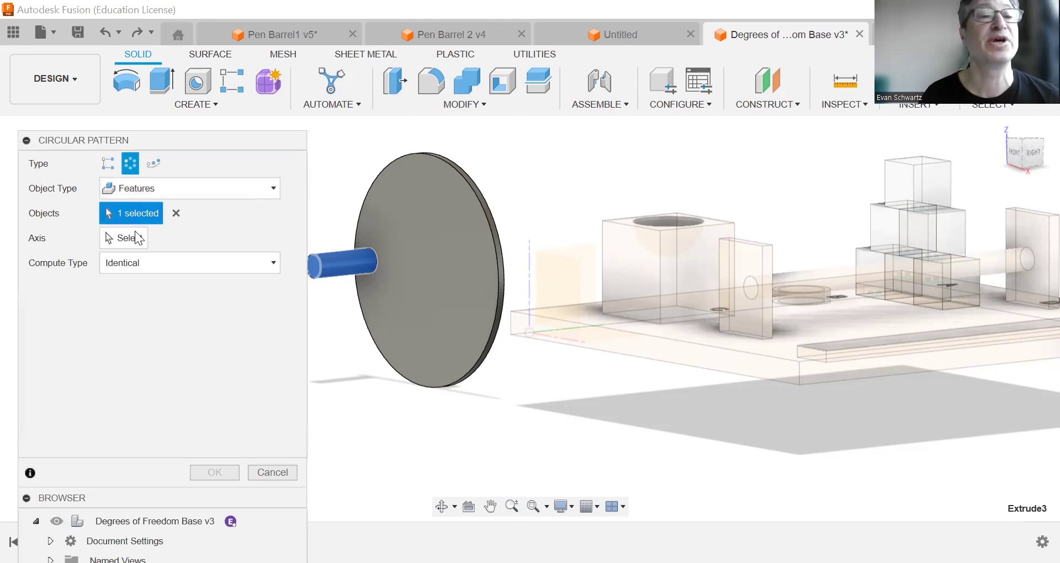
pyautogui.click(138, 243)
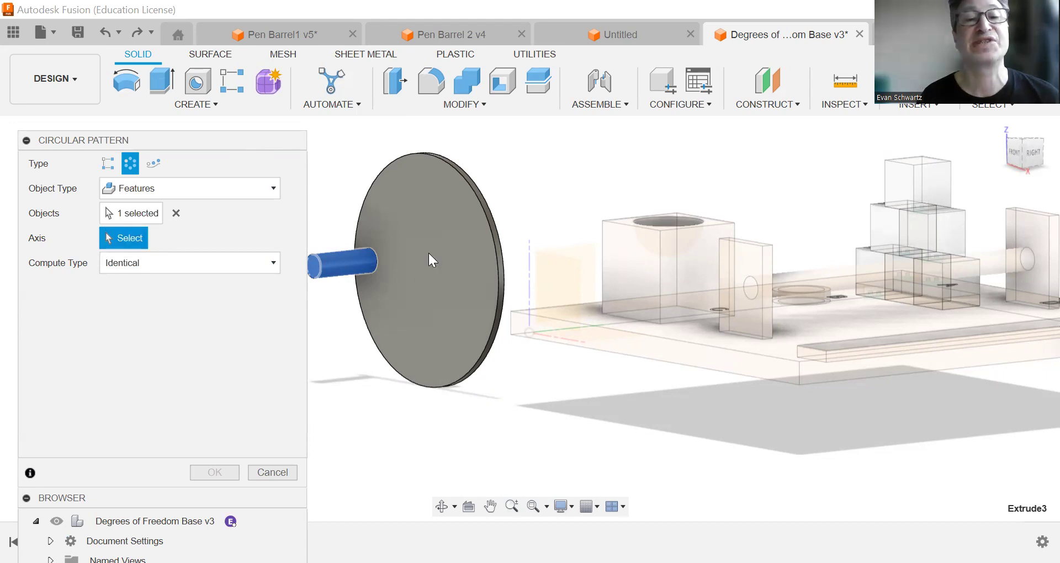
pyautogui.scroll(3, 429, 253)
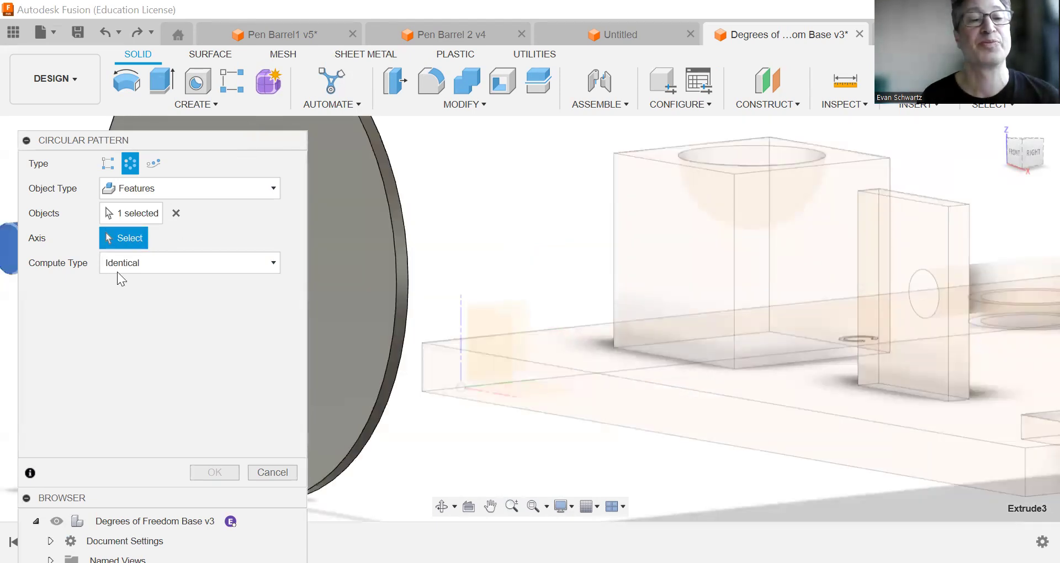
pyautogui.scroll(-2, 396, 235)
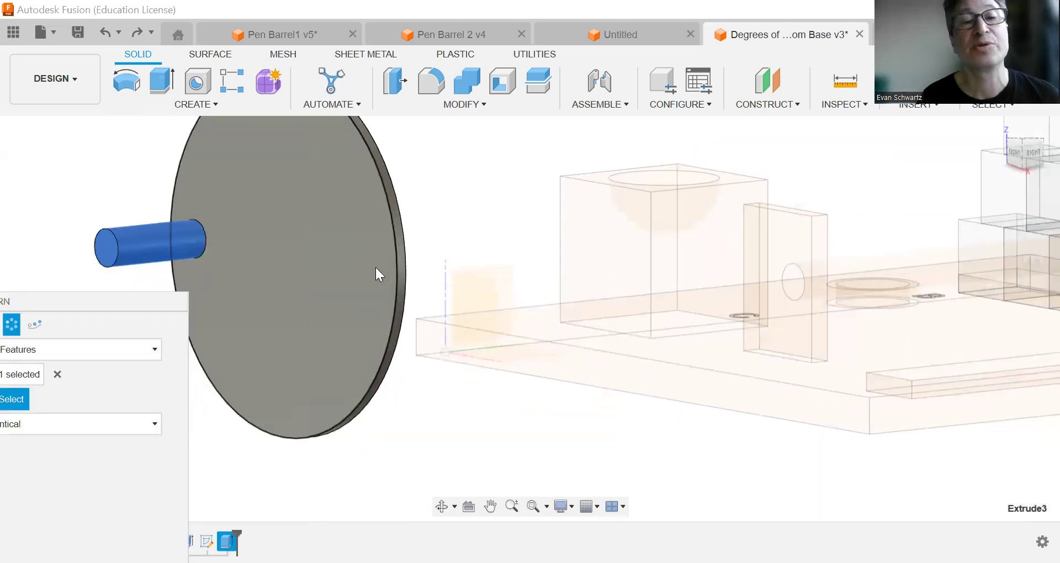
pyautogui.scroll(2, 424, 248)
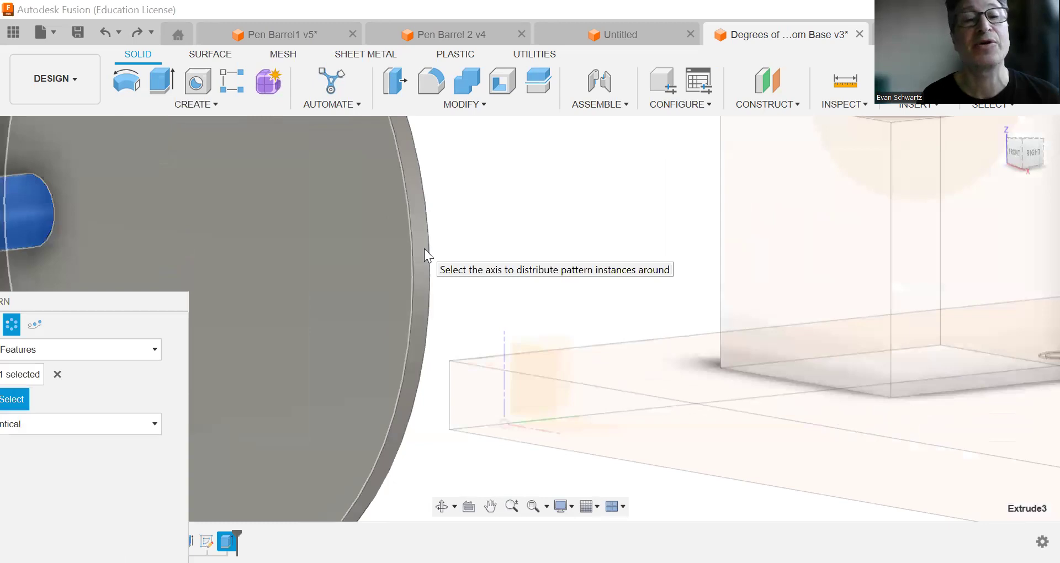
pyautogui.click(424, 251)
pyautogui.scroll(-2, 154, 298)
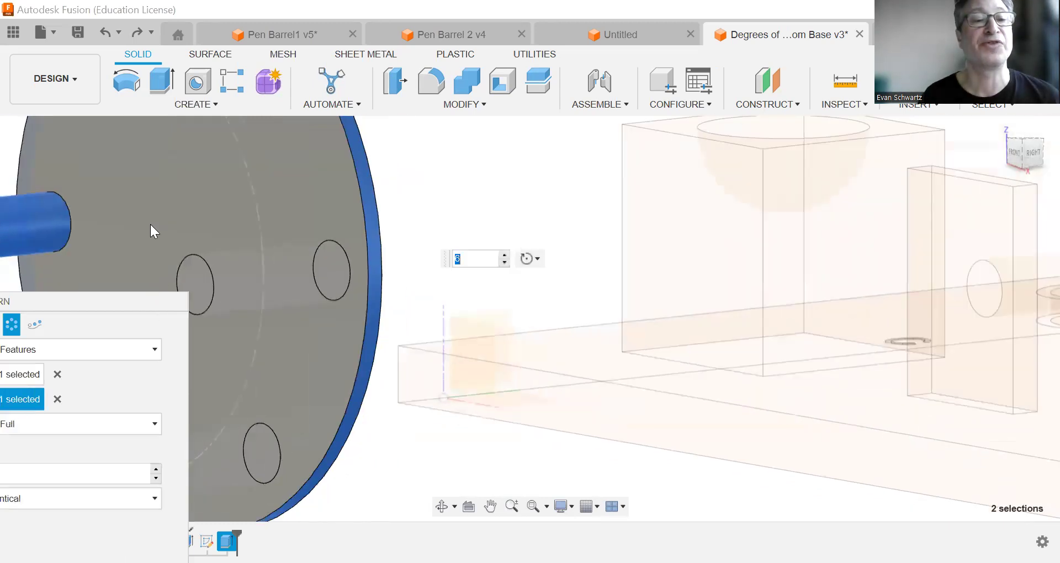
# Step: Set the circular pattern's quantity to 10 with full distribution and create the pattern
pyautogui.scroll(-5, 150, 232)
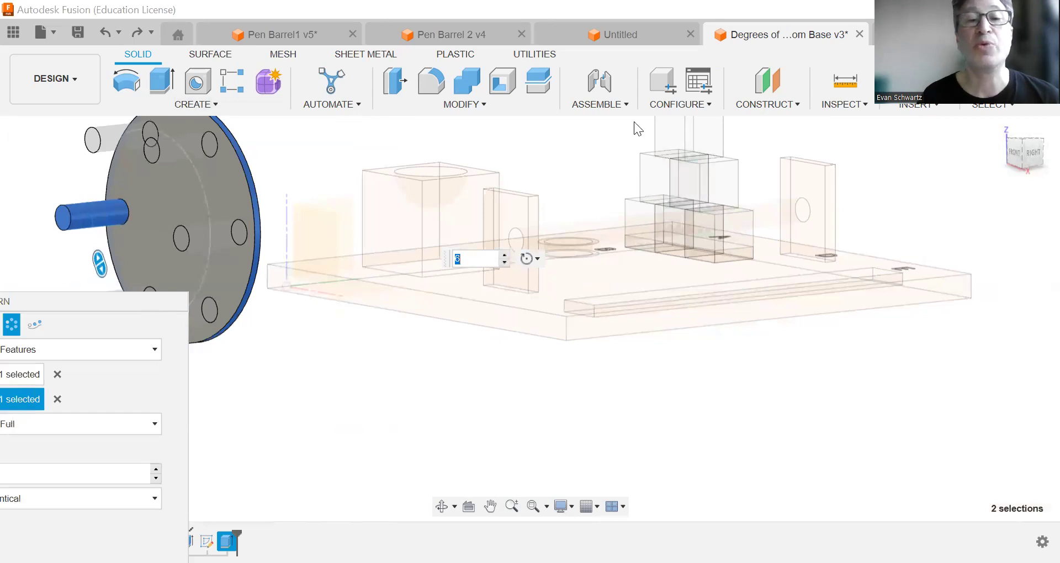
pyautogui.moveTo(630, 121); pyautogui.dragTo(242, 412)
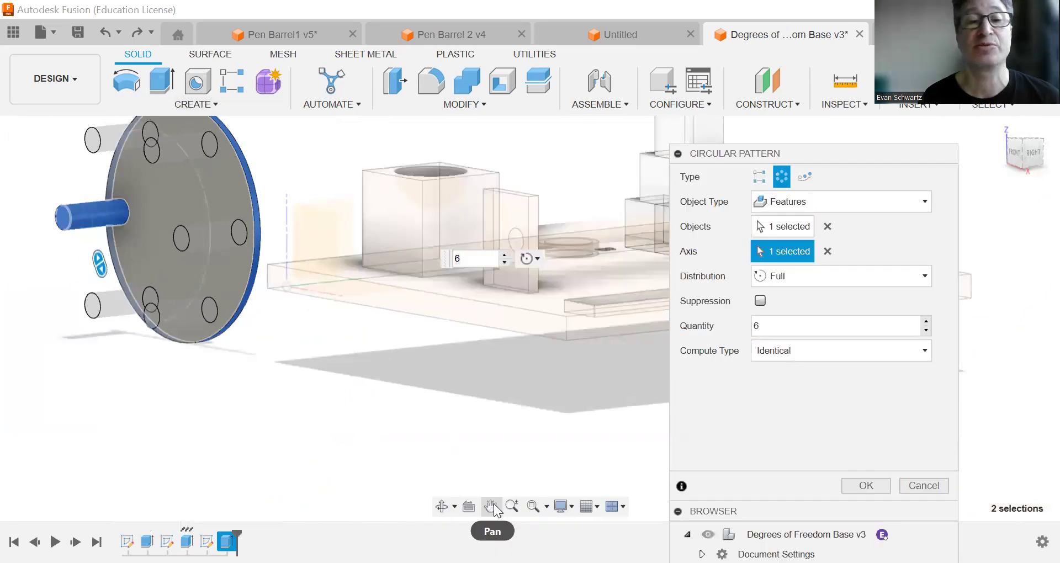
pyautogui.click(492, 506)
pyautogui.moveTo(426, 417); pyautogui.dragTo(481, 463)
pyautogui.click(505, 255)
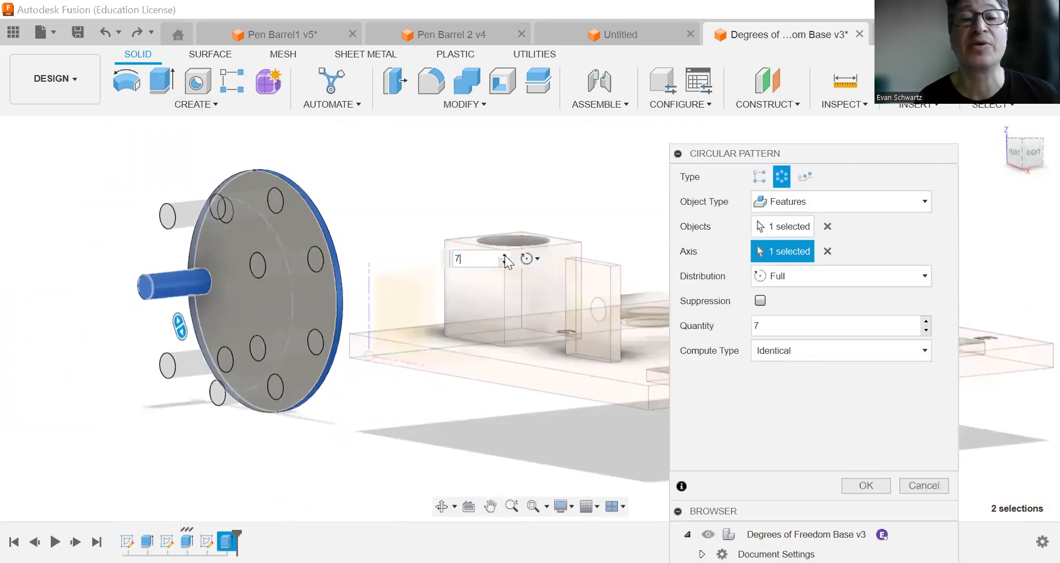
pyautogui.click(504, 255)
pyautogui.click(505, 255)
pyautogui.click(505, 255)
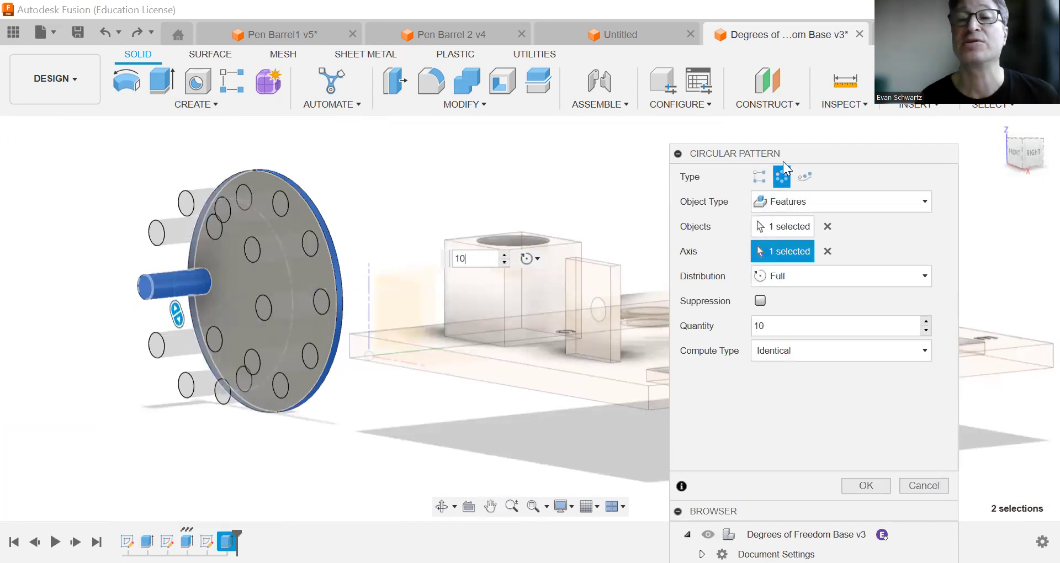
pyautogui.moveTo(465, 44); pyautogui.dragTo(472, 54)
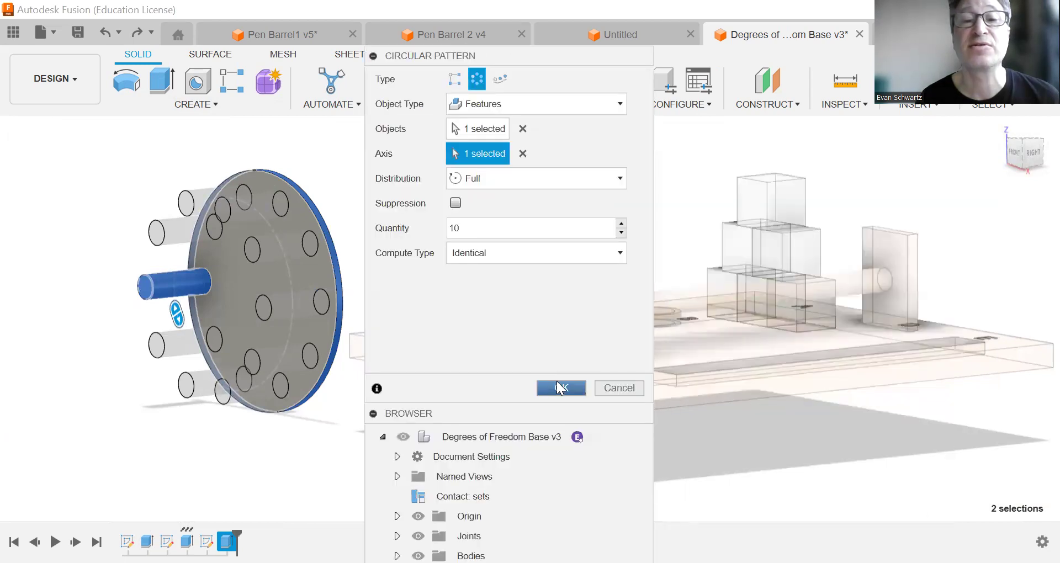
pyautogui.click(560, 388)
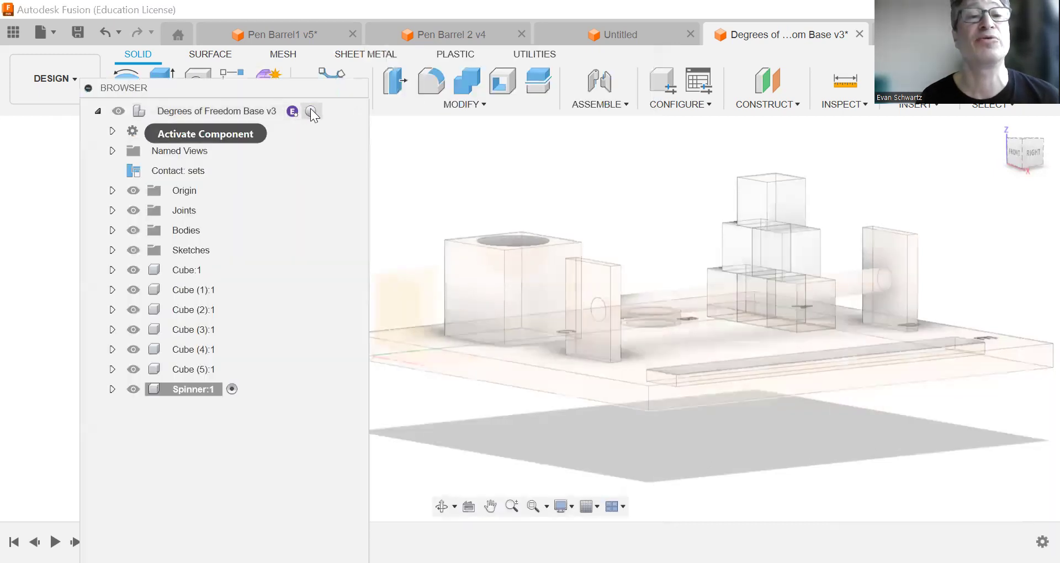
# Step: Activate the top-level Degrees of Freedom Base component and hide its origin
pyautogui.click(312, 111)
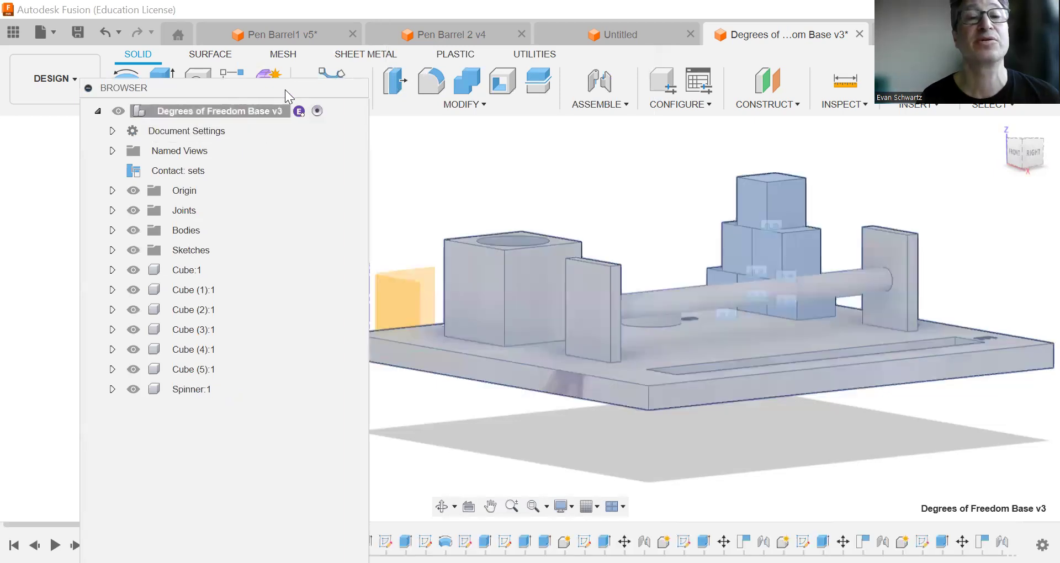
pyautogui.moveTo(620, 200); pyautogui.dragTo(384, 435)
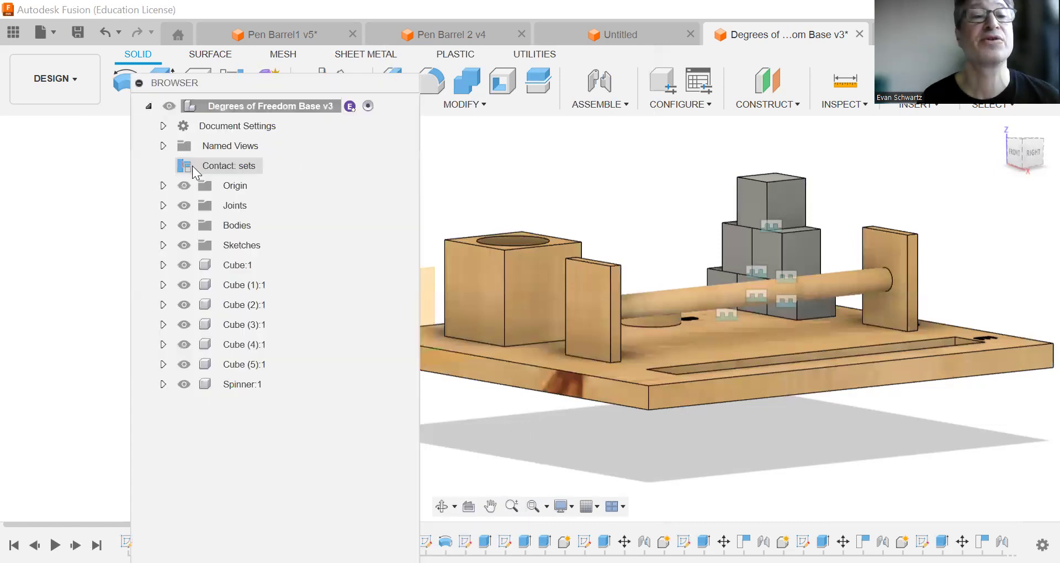
pyautogui.click(184, 186)
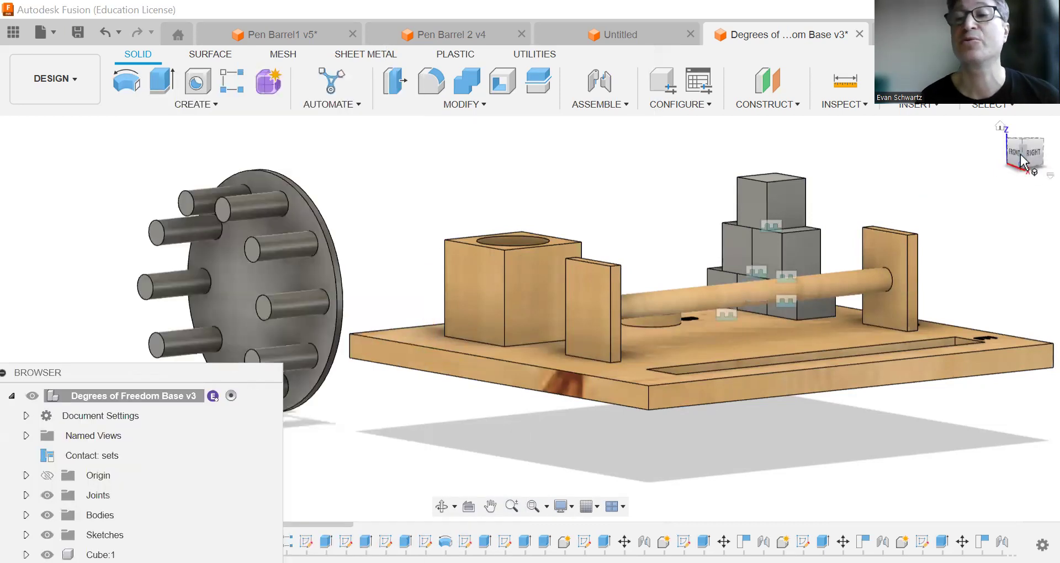
# Step: Start a new joint with the Revolute motion type and go to its component positioning options
pyautogui.keyDown('shift'); pyautogui.moveTo(529, 318); pyautogui.dragTo(569, 354, button='middle'); pyautogui.keyUp('shift')
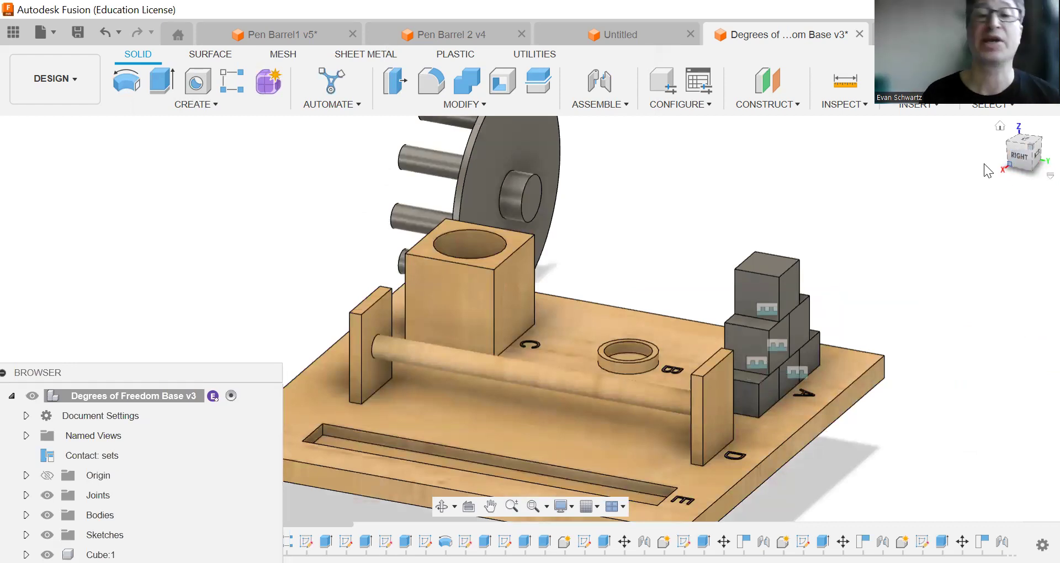
pyautogui.click(613, 109)
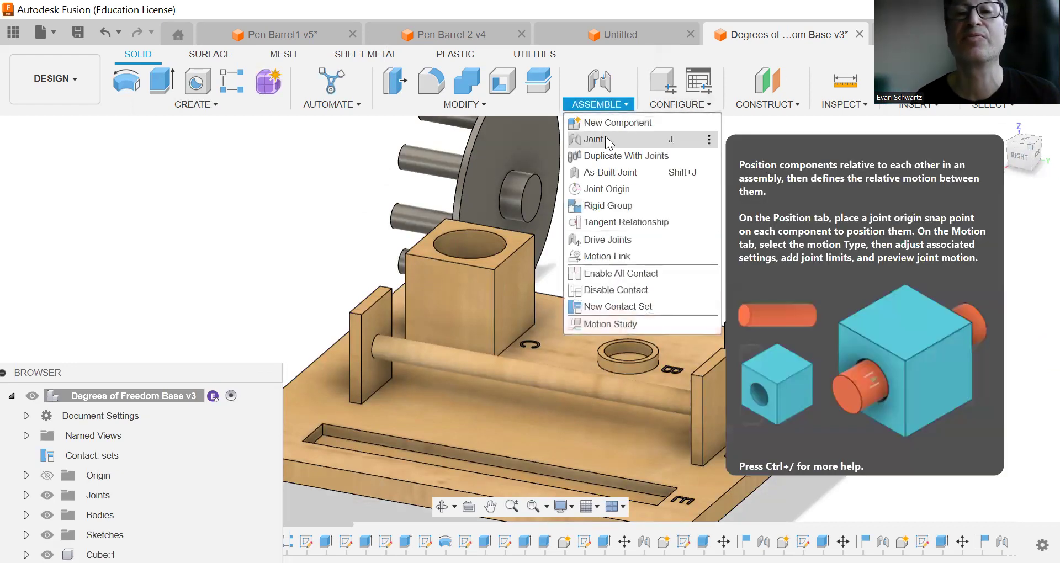
pyautogui.click(606, 140)
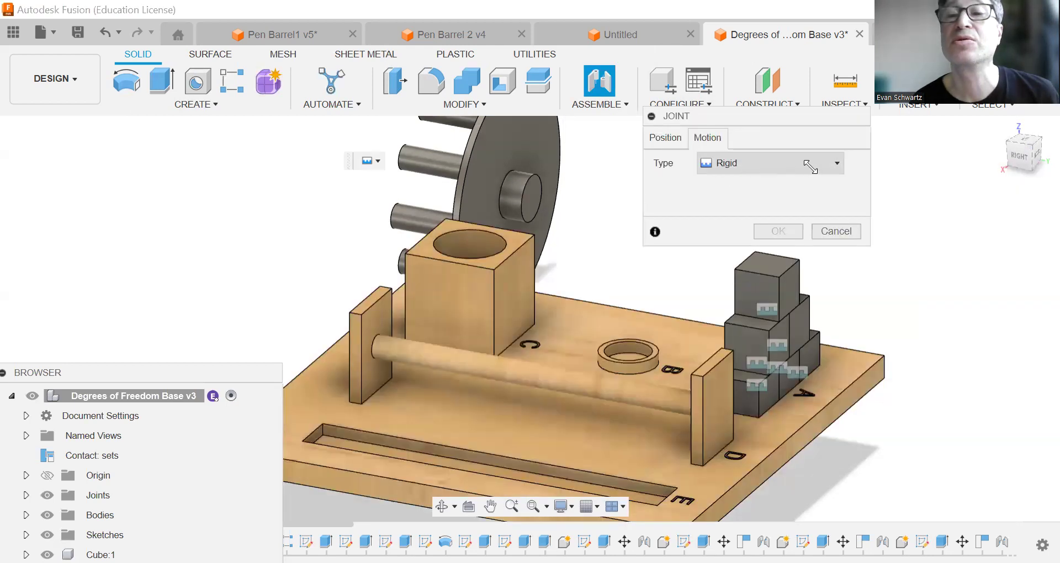
pyautogui.click(805, 164)
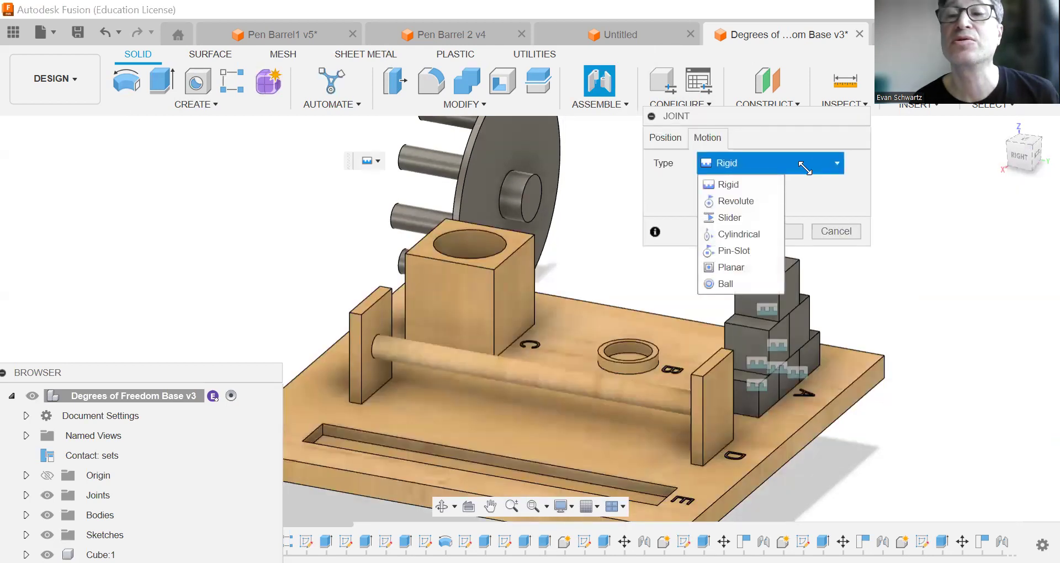
pyautogui.click(761, 202)
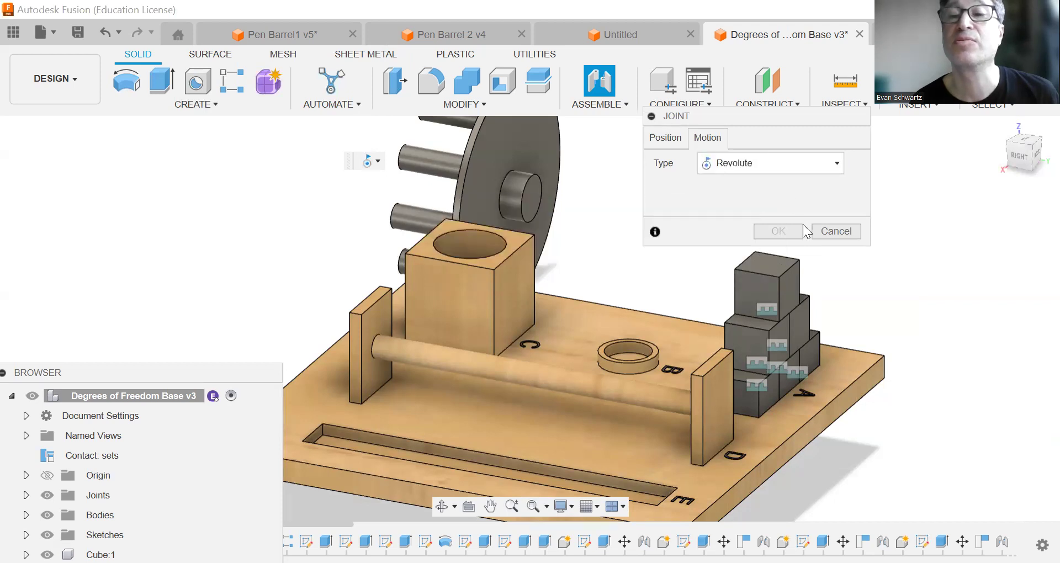
pyautogui.click(663, 139)
pyautogui.moveTo(757, 120); pyautogui.dragTo(916, 151)
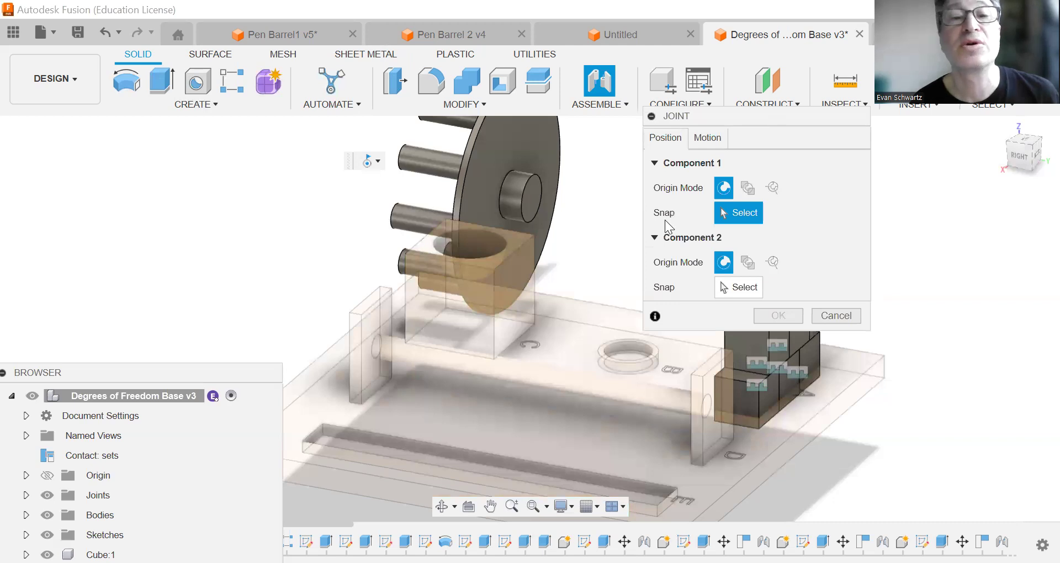
# Step: Join the centre of the Spinner's small cylinder end face to the centre of the recess inside ring B
pyautogui.scroll(4, 665, 220)
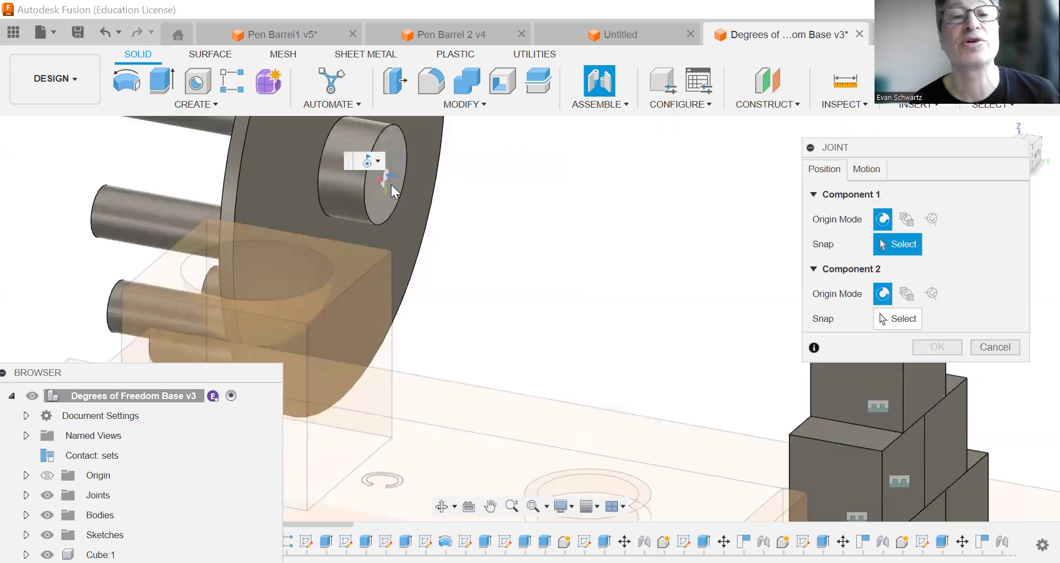
pyautogui.click(389, 182)
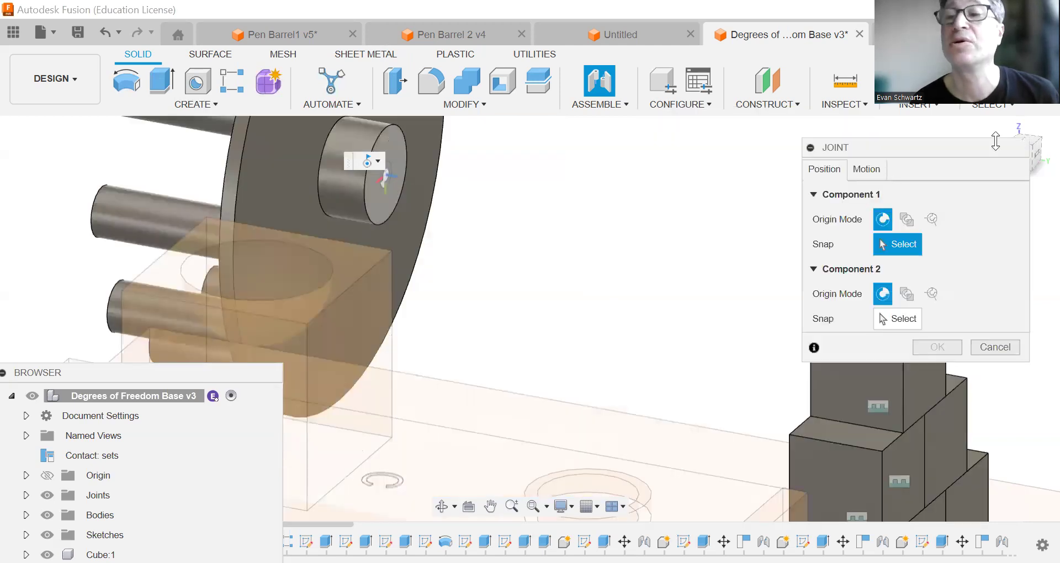
pyautogui.moveTo(984, 147); pyautogui.dragTo(191, 187)
pyautogui.moveTo(1022, 152); pyautogui.dragTo(1011, 196)
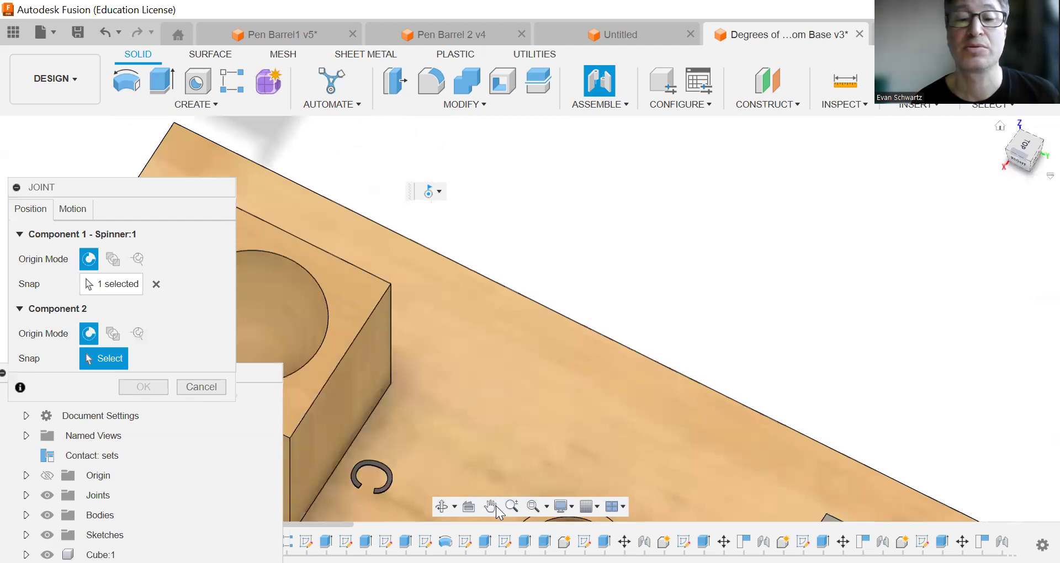
pyautogui.moveTo(817, 132); pyautogui.dragTo(830, 175, button='middle')
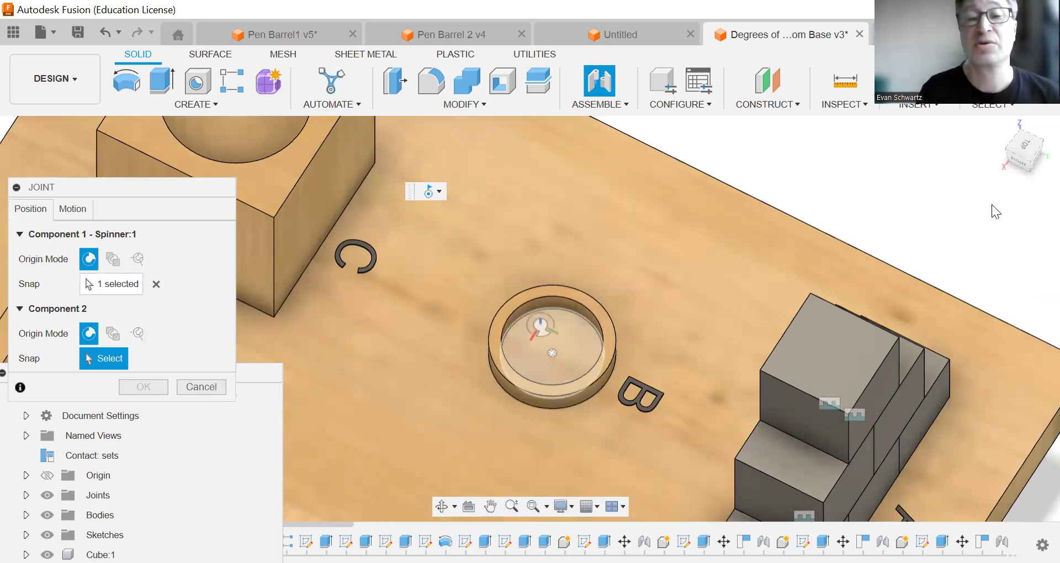
pyautogui.press('Escape')
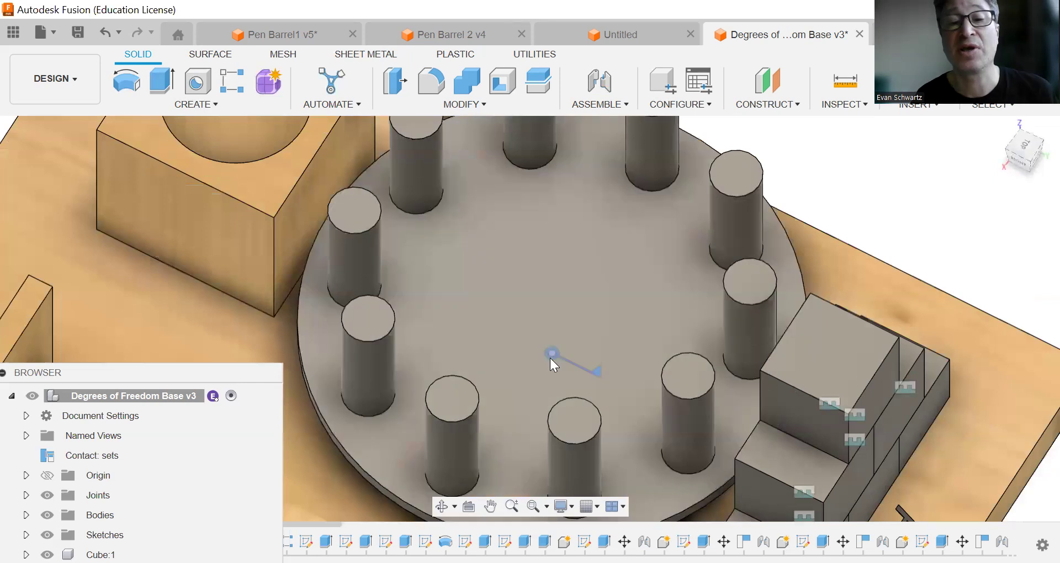
# Step: Animate the Spinner's revolute joint to check its rotation on the base, then end the animation
pyautogui.rightClick(550, 358)
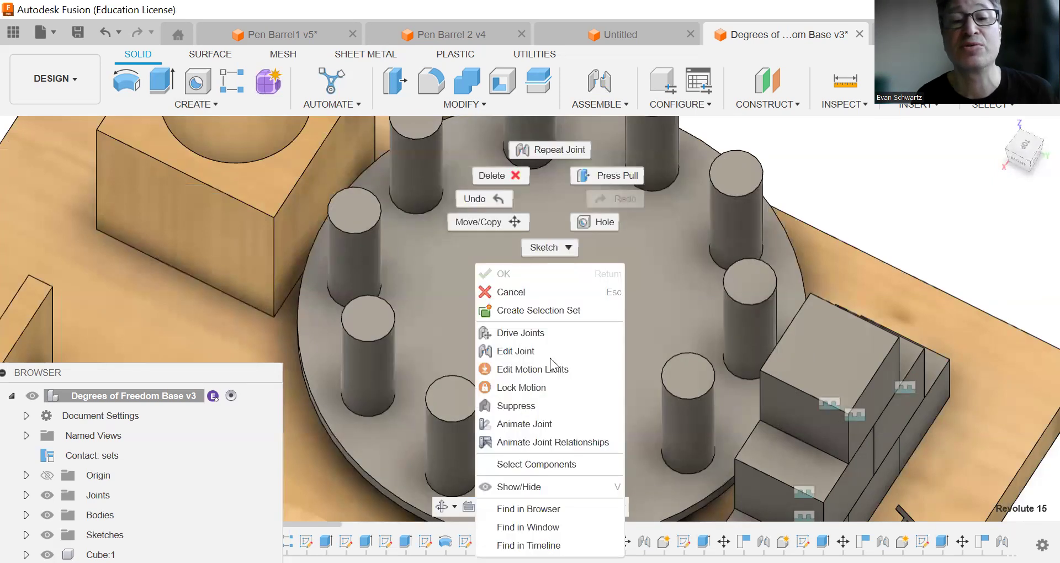
pyautogui.click(525, 423)
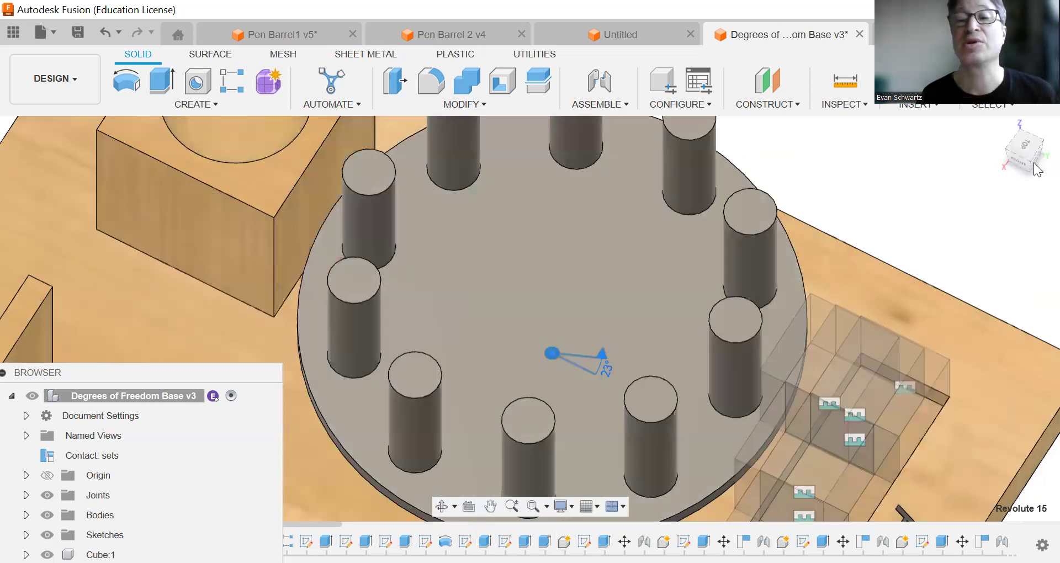
pyautogui.scroll(-3, 843, 142)
pyautogui.scroll(-4, 837, 136)
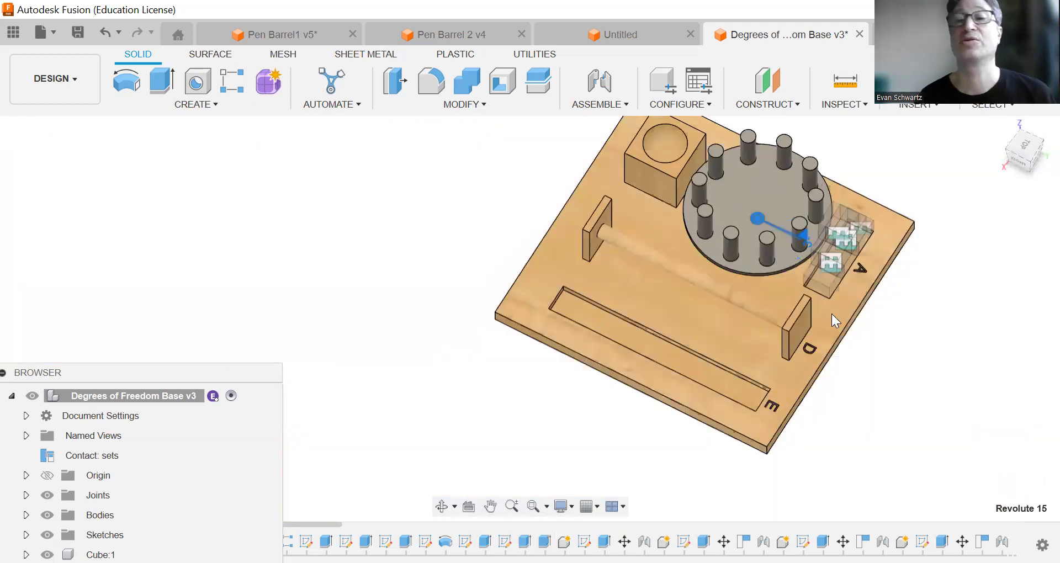
pyautogui.moveTo(624, 407); pyautogui.dragTo(458, 444, button='middle')
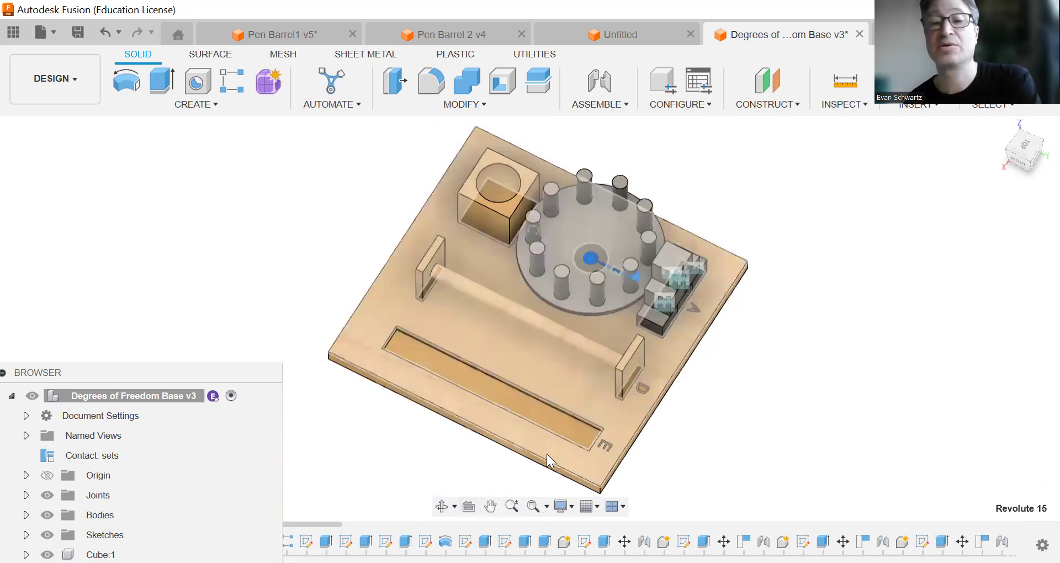
pyautogui.scroll(5, 547, 454)
pyautogui.scroll(-8, 536, 265)
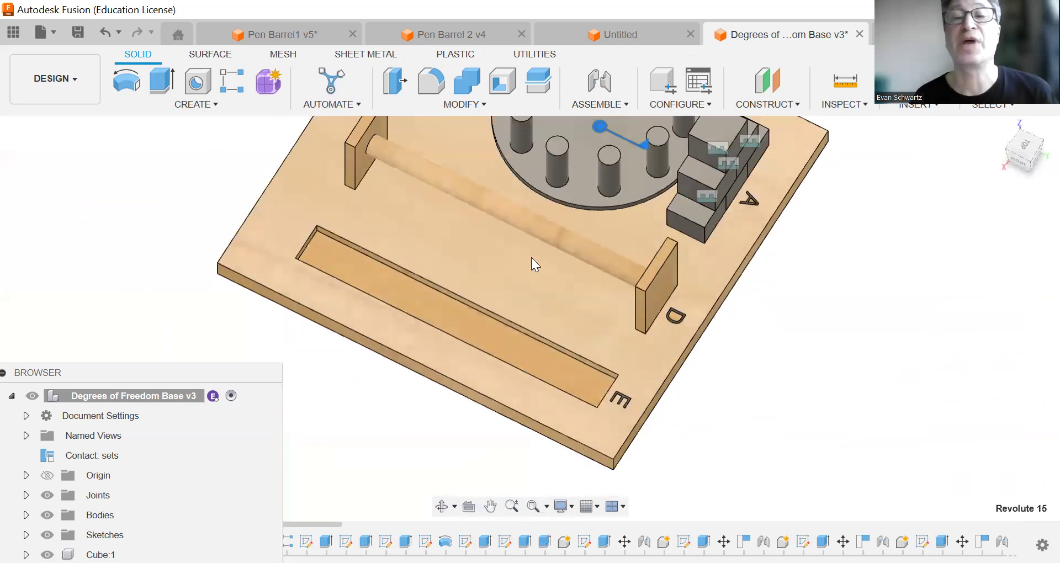
pyautogui.click(340, 228)
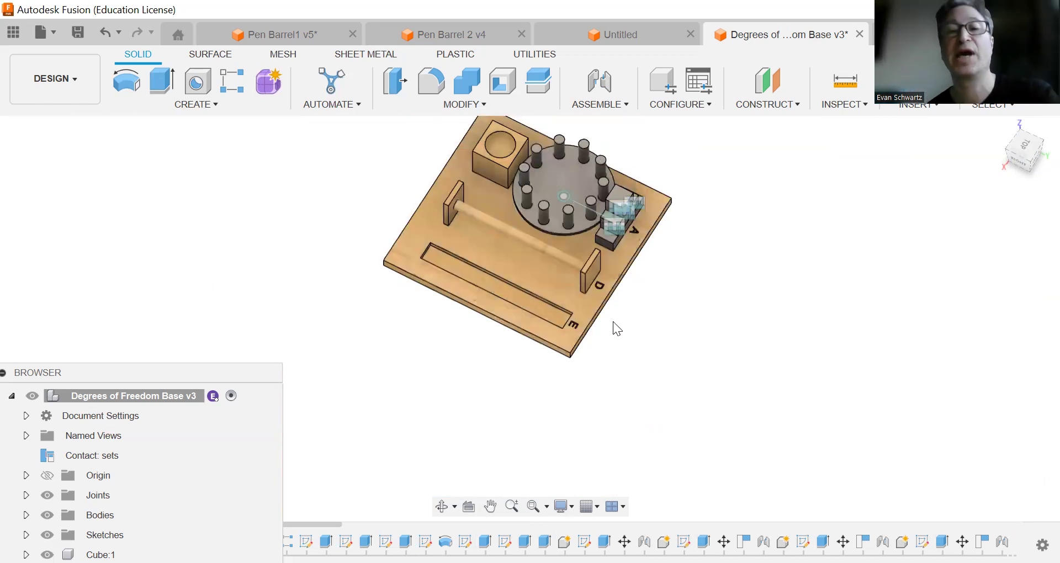
# Step: Create an active standard internal component named Joystick under the Degrees of Freedom Base
pyautogui.scroll(-2, 545, 430)
pyautogui.scroll(4, 538, 436)
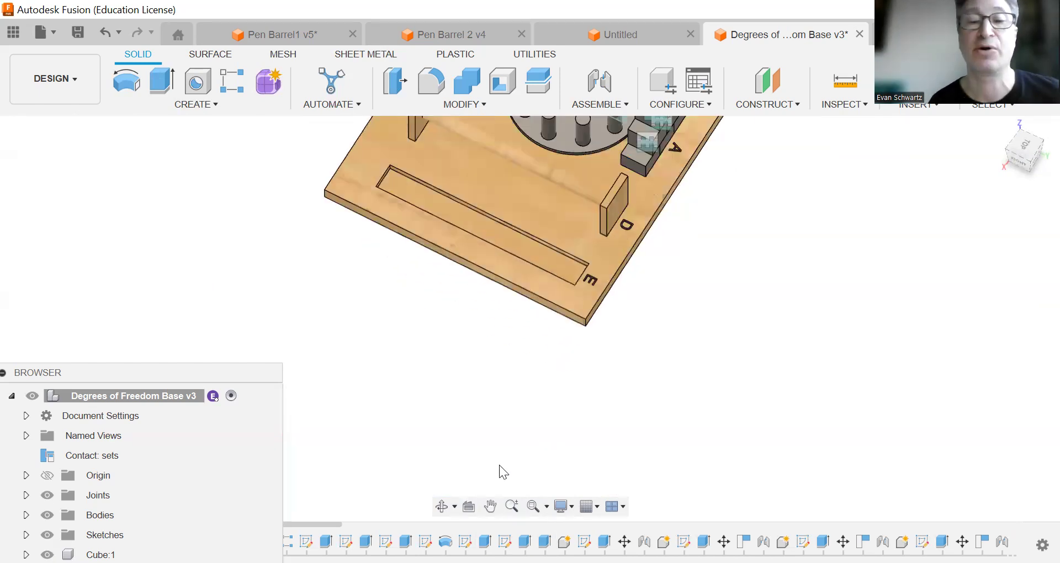
pyautogui.click(490, 506)
pyautogui.moveTo(538, 459); pyautogui.dragTo(438, 562)
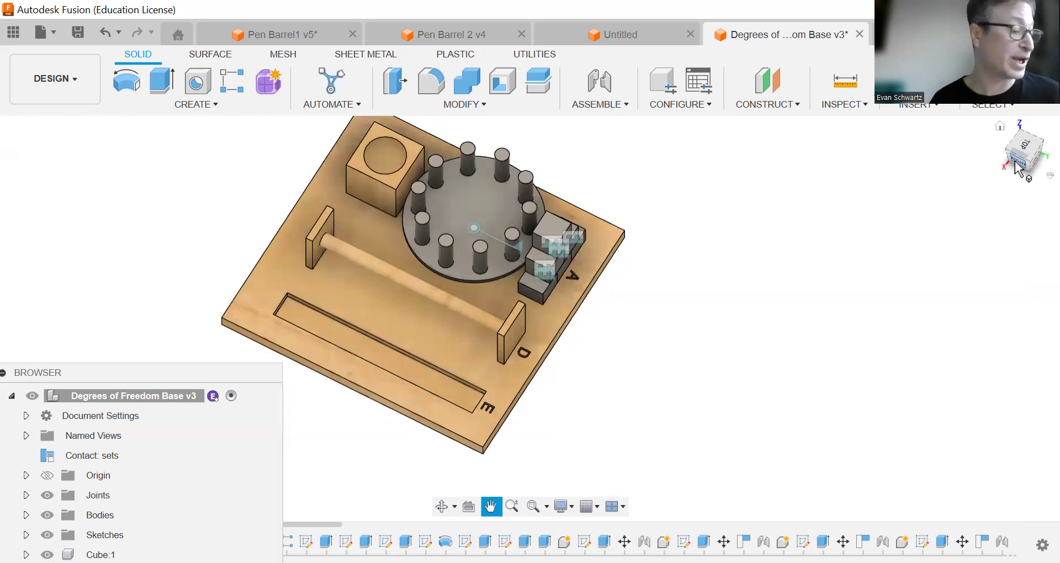
pyautogui.moveTo(1018, 168); pyautogui.dragTo(1007, 126)
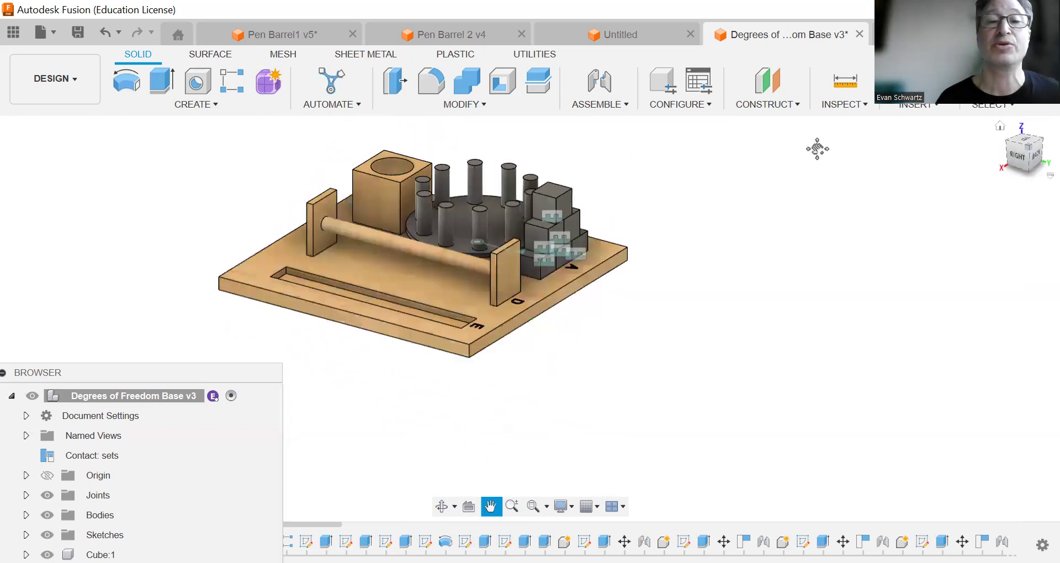
pyautogui.click(196, 104)
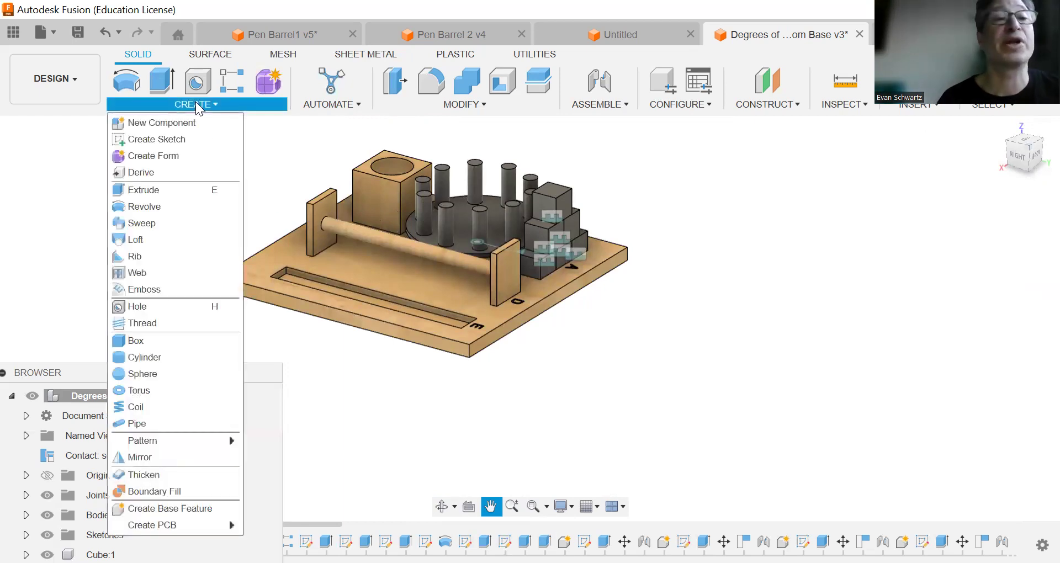
pyautogui.click(192, 122)
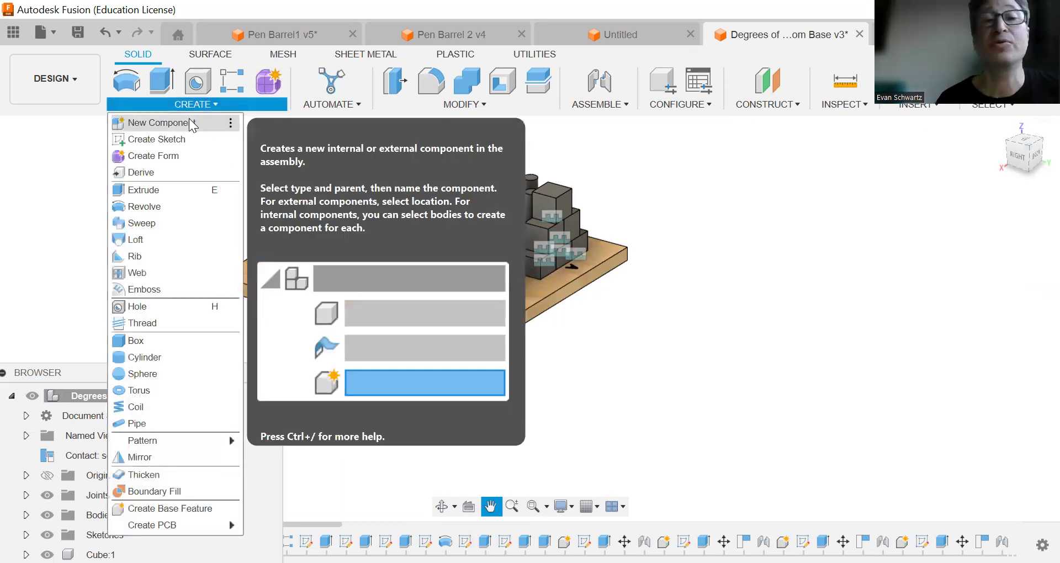
pyautogui.click(611, 249)
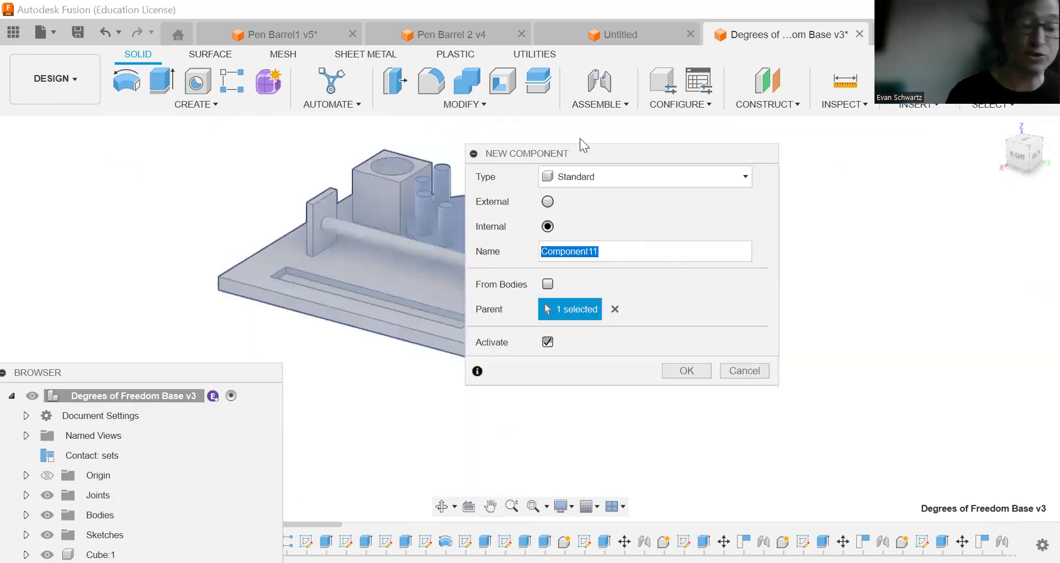
pyautogui.write('Joy')
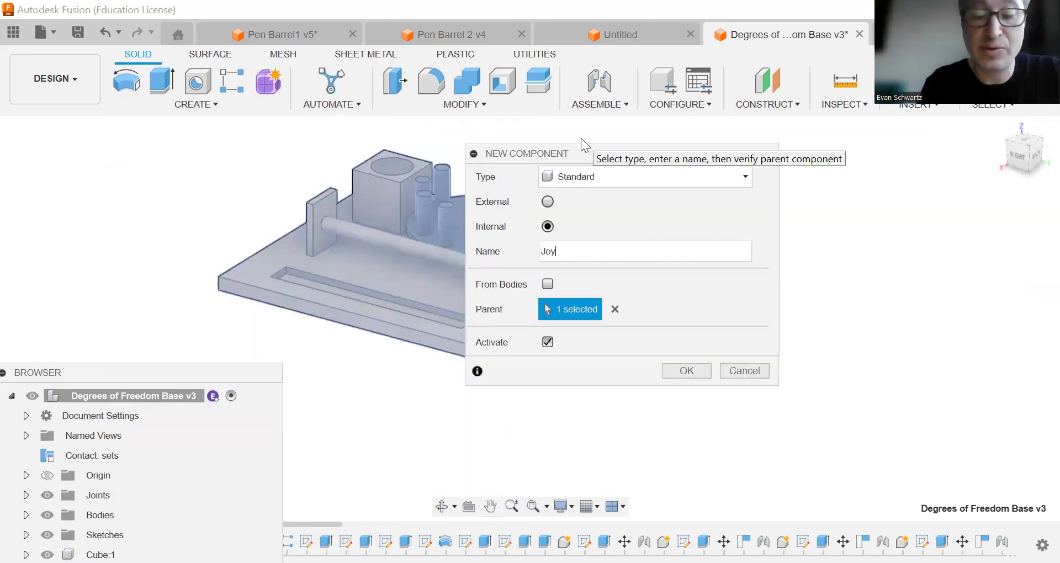
pyautogui.write('stick')
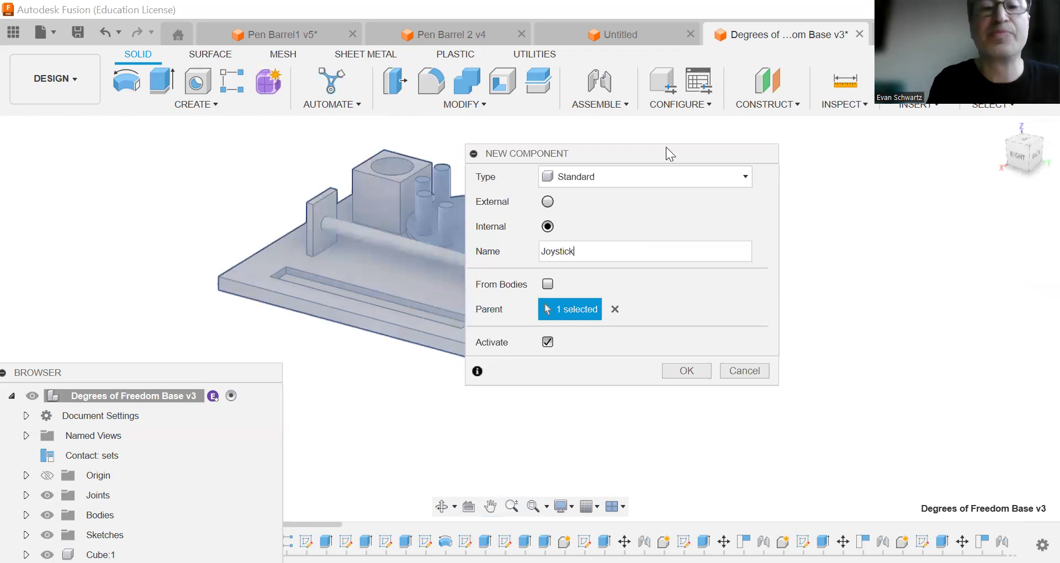
pyautogui.press('Return')
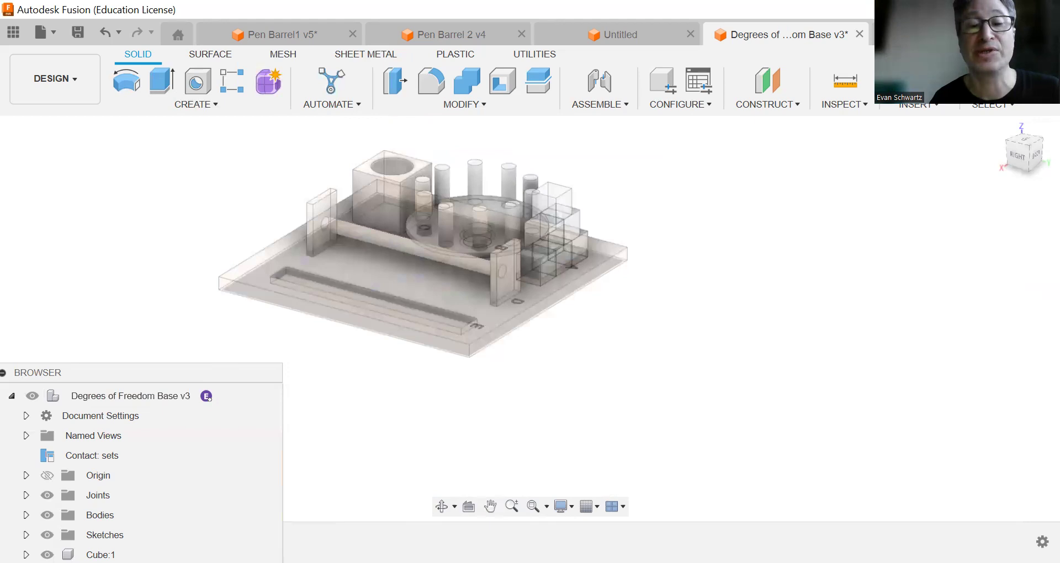
pyautogui.click(491, 504)
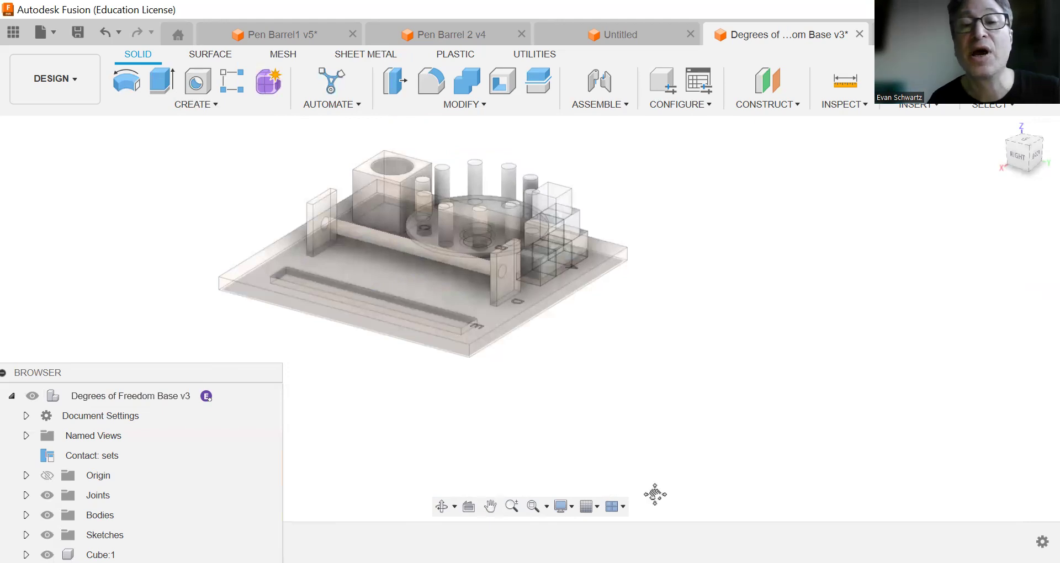
pyautogui.moveTo(515, 430); pyautogui.dragTo(655, 494)
pyautogui.press('Escape')
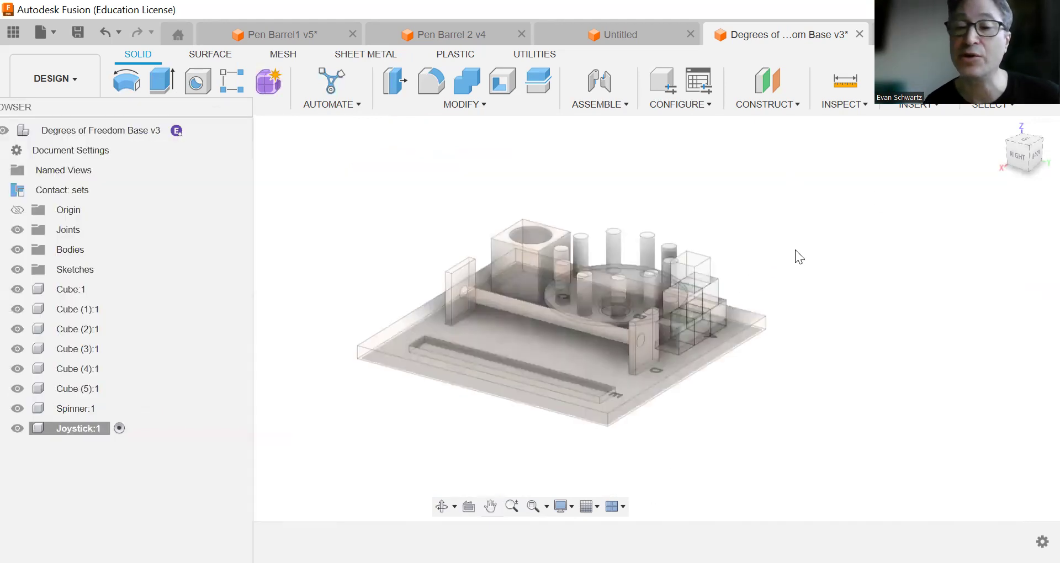